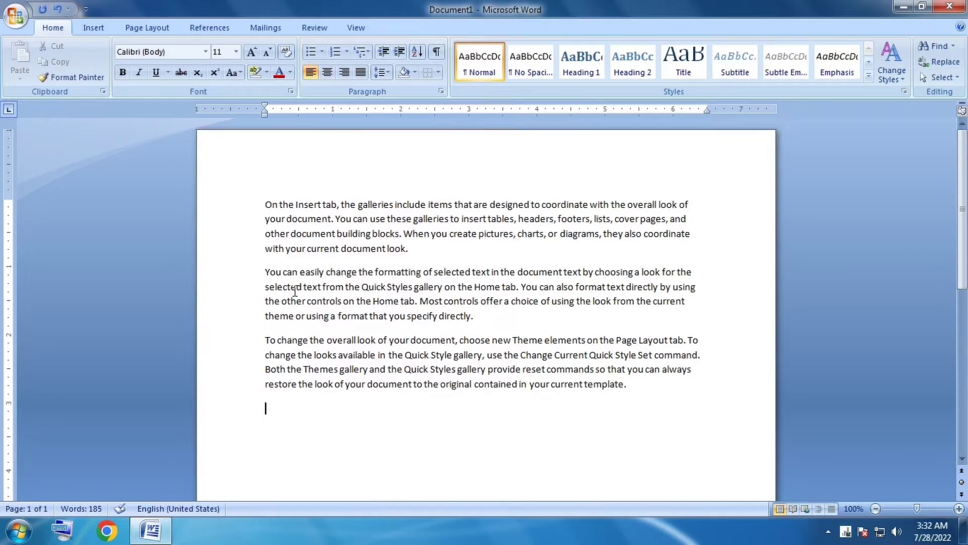
Type the filler lines 'Kjdlskfjsd djfksjdf', 'Jhkjdfhsjdf sdkj' and 'sdfsdhfjsd' on separate lines
type("Kjdl")
type("skfjsd djfksjdf")
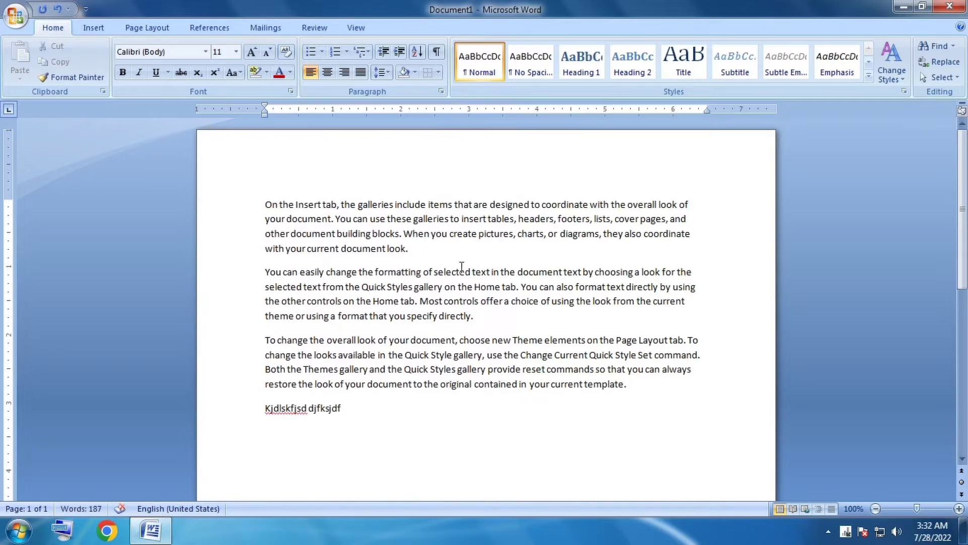
left_click(265, 439)
type("Jhkjdfhsjdf sdkj")
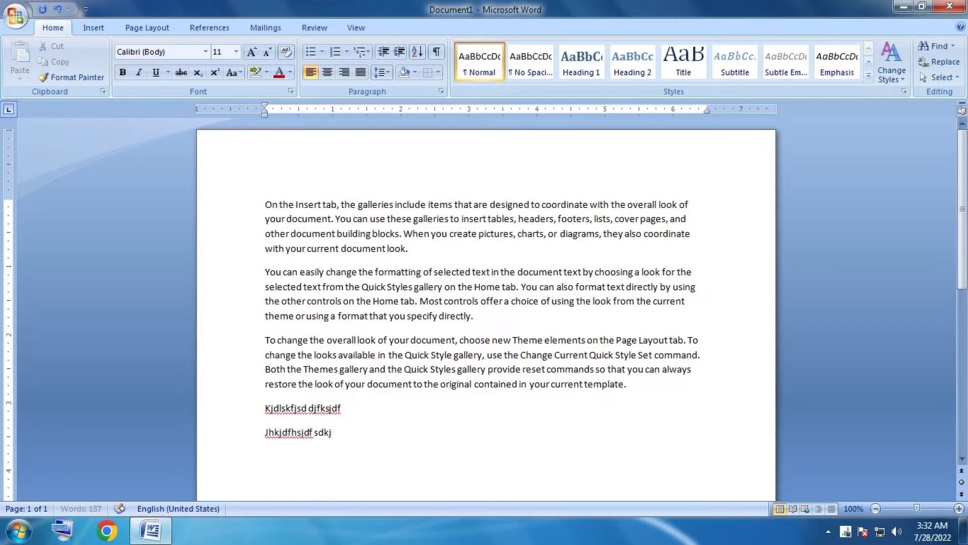
key("Return")
type("sdfsdhfjsd")
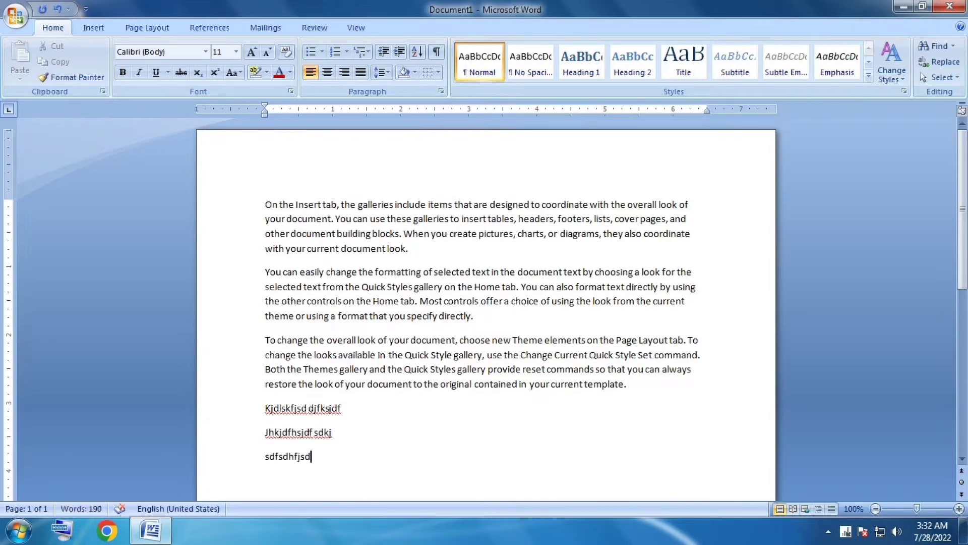
key("Return")
Right-align the new line and type 'jhdfkjsh djkshdfjkhsd' and 'dhfkjshdfjsdhf dfshfkjsd' on separate lines
left_click(344, 72)
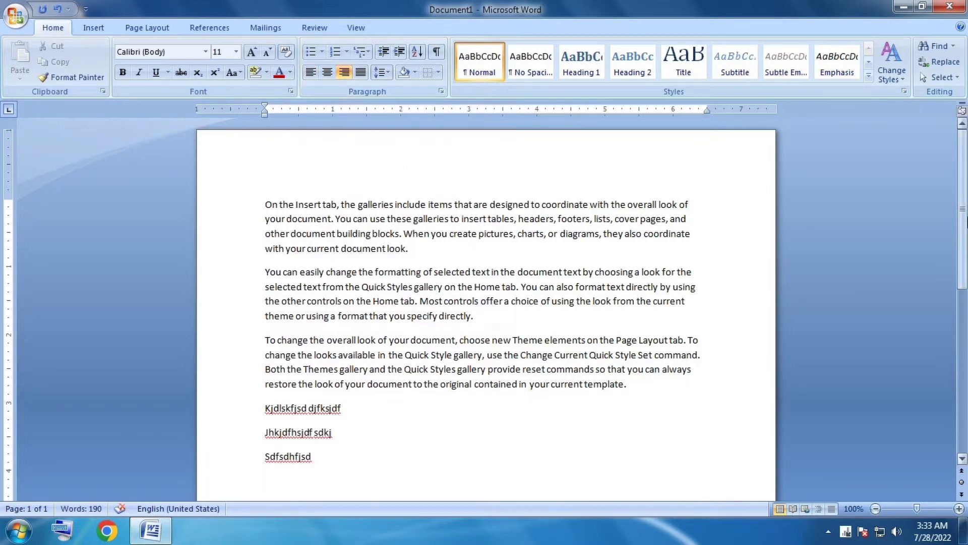
scroll(802, 386, "down", 3)
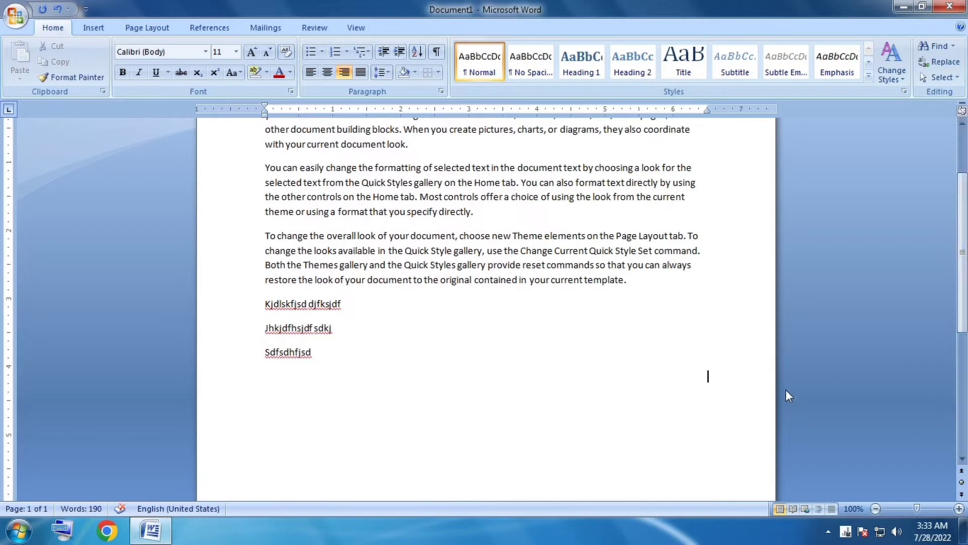
type("jh")
type("dfkjsh djkshdfjkhsd")
key("Return")
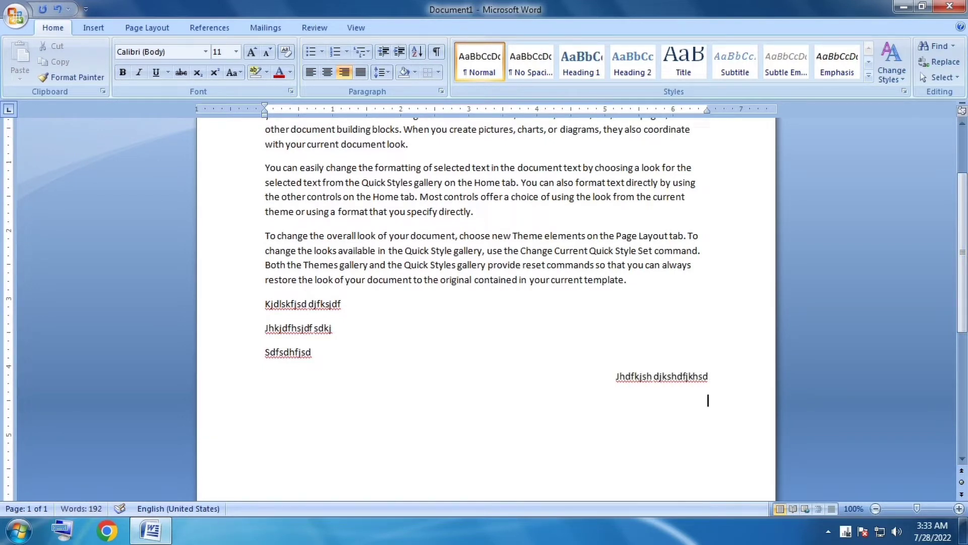
type("dhf")
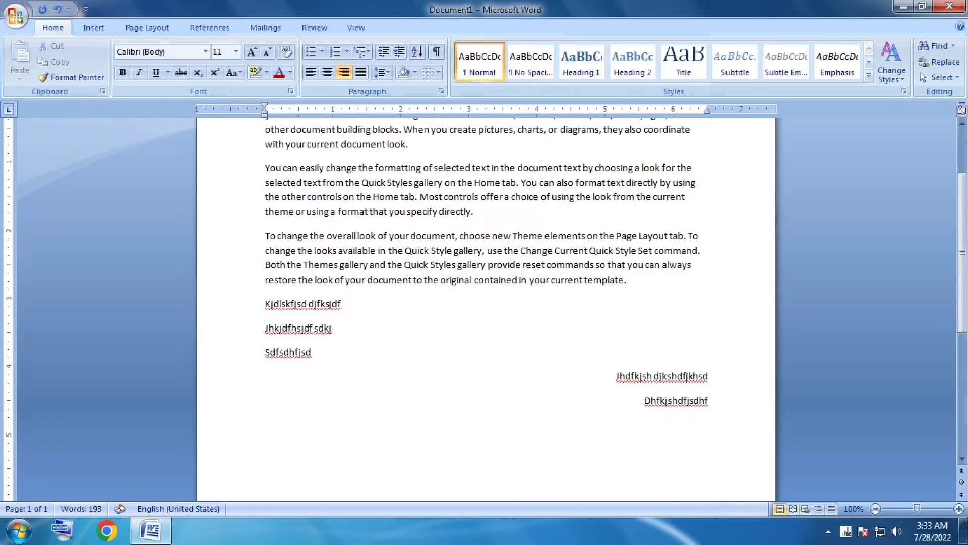
type("kjshdfjsdhf dfshfkjsd")
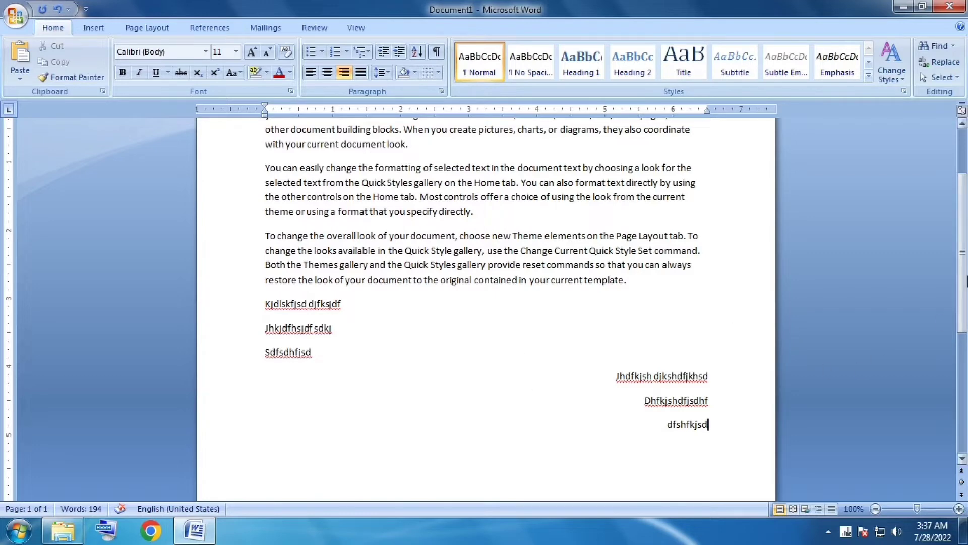
scroll(540, 302, "up", 2)
scroll(525, 383, "up", 2)
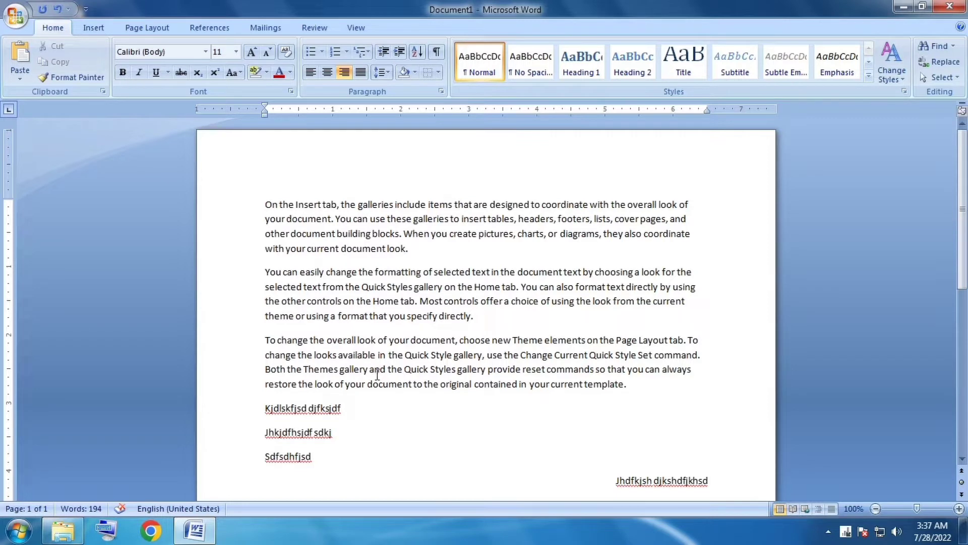
Select the whole first sample paragraph and align it to the right
mouse_move(265, 205)
left_mouse_down()
mouse_move(297, 235)
mouse_move(404, 265)
left_mouse_up()
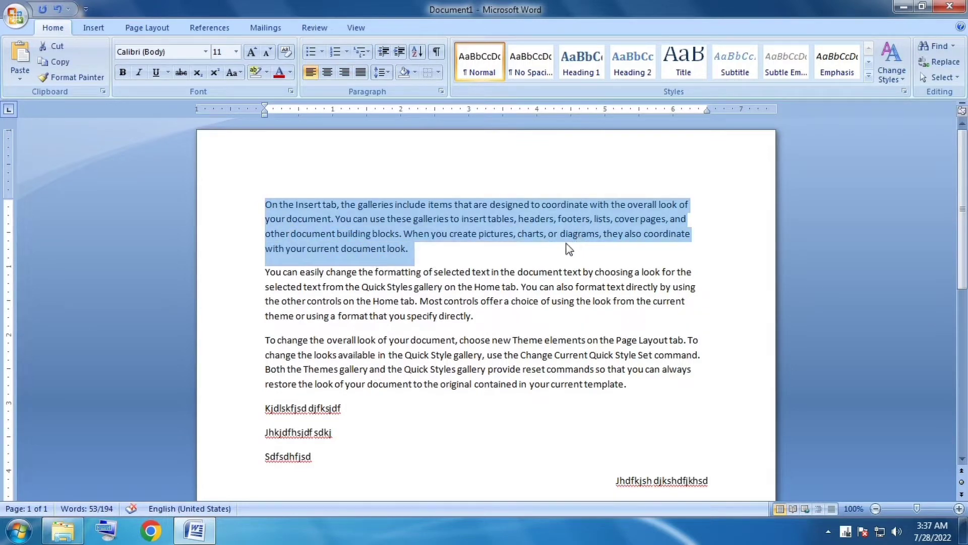
left_click(452, 270)
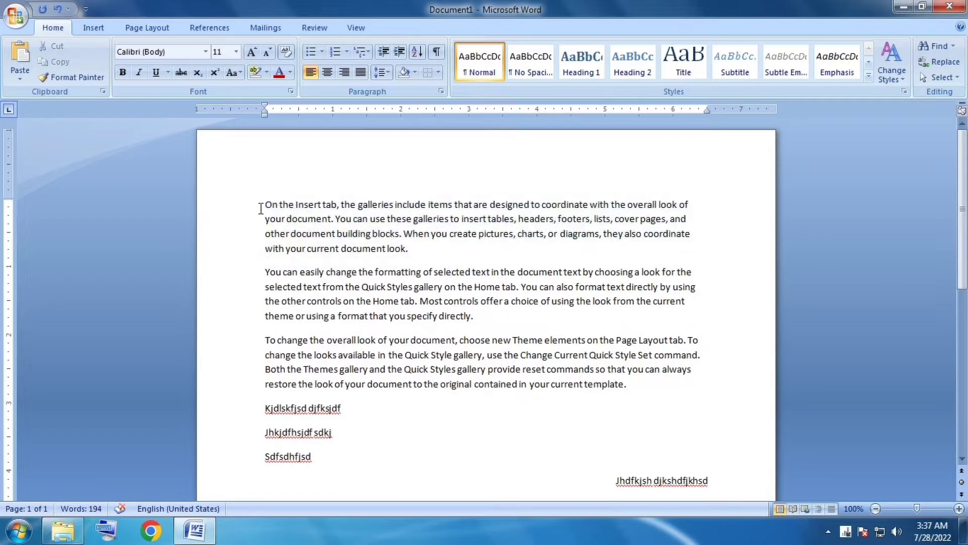
left_click_drag(264, 204, 417, 259)
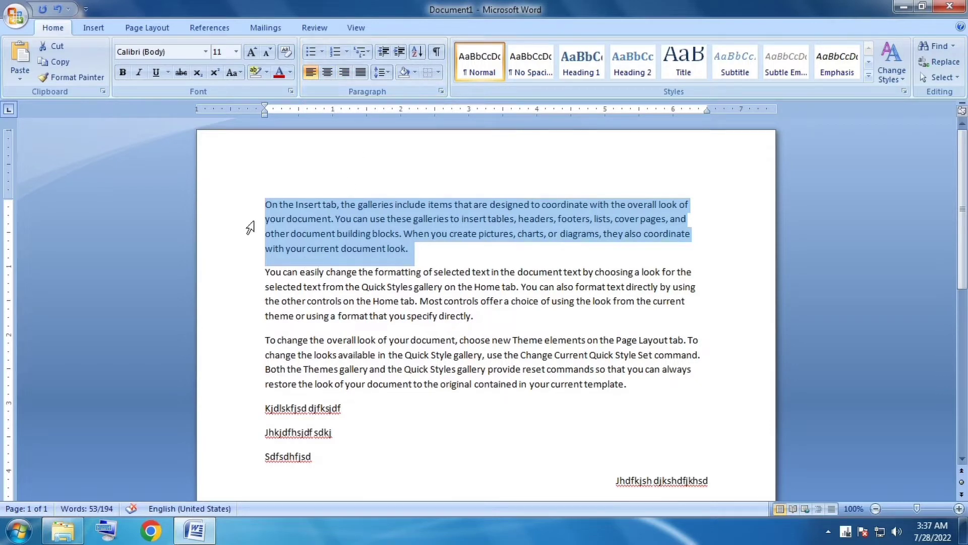
left_click(346, 72)
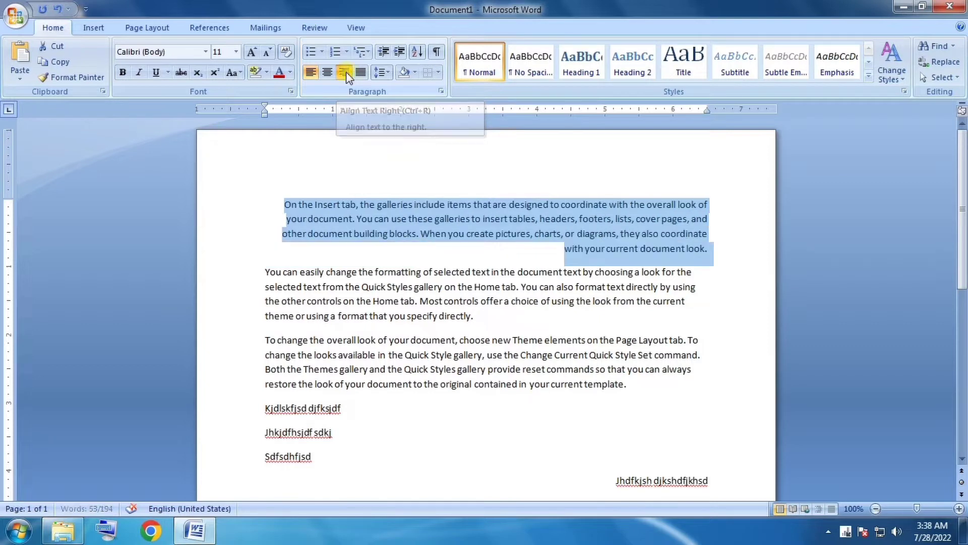
left_click(394, 292)
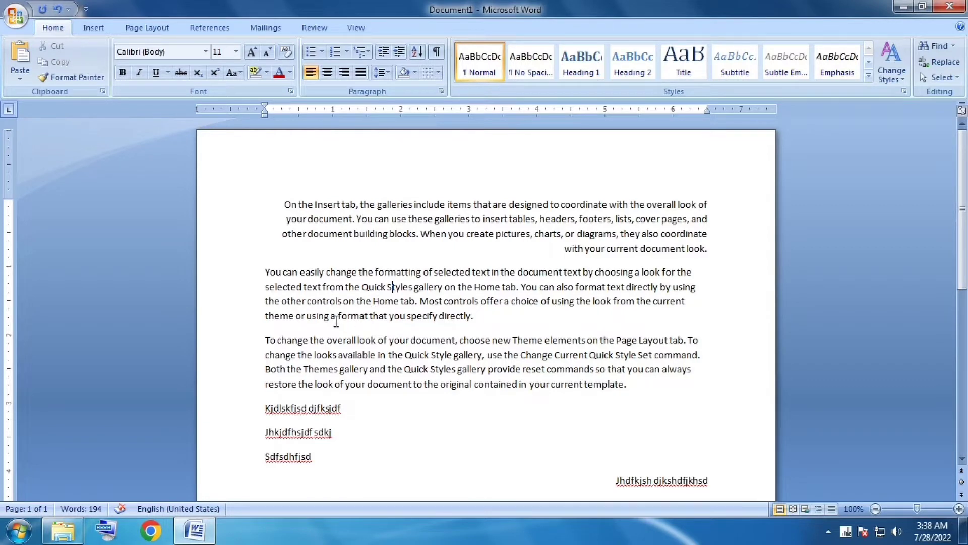
Select the whole second sample paragraph and center it, then go to the document's end
left_click_drag(271, 276, 535, 325)
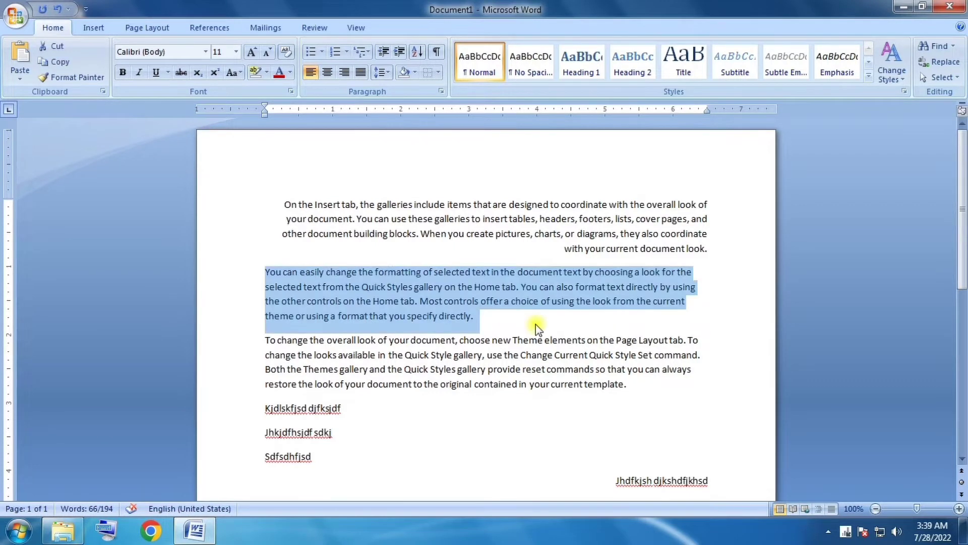
left_click(536, 326)
mouse_move(263, 272)
left_mouse_down()
mouse_move(385, 287)
mouse_move(510, 320)
left_mouse_up()
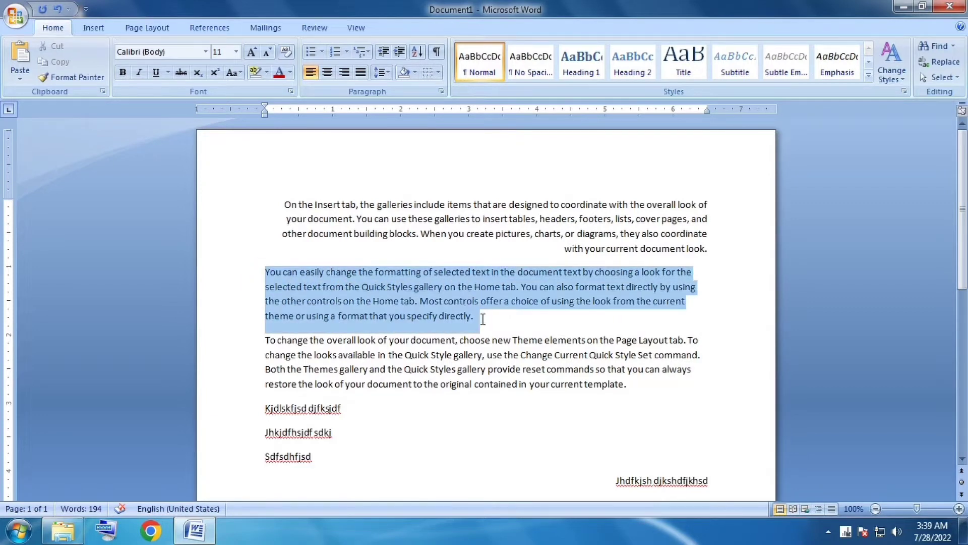
left_click(327, 74)
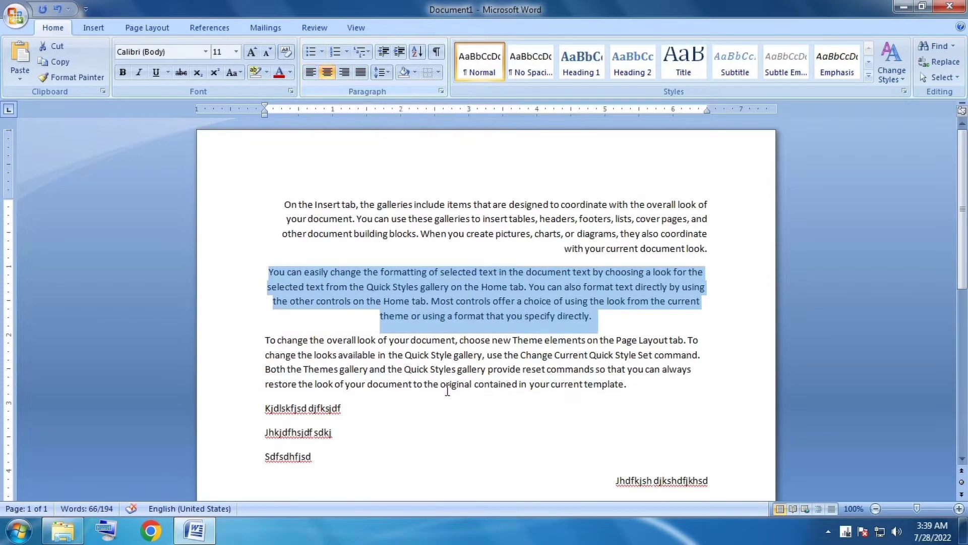
left_click(485, 439)
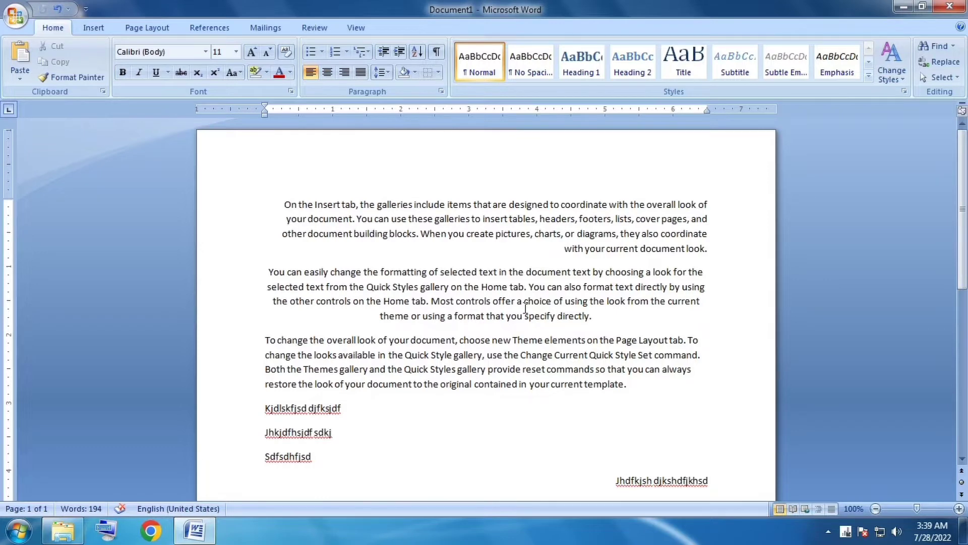
key("ctrl+End")
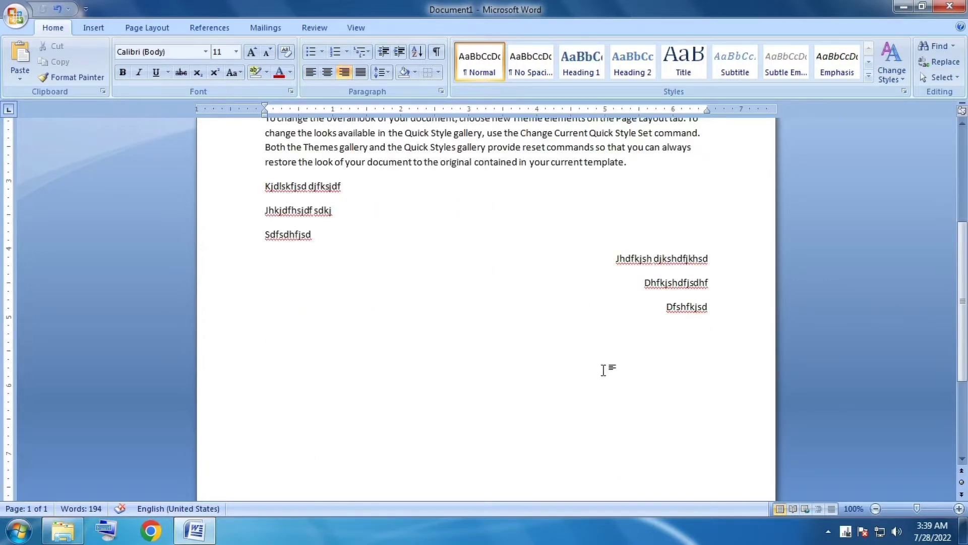
Center a new line and type five filler lines, starting with 'Jhfkjsdhfkjshdfksdf'
key("Return")
left_click(327, 74)
type("Jhfkjsdhfkjshdfks")
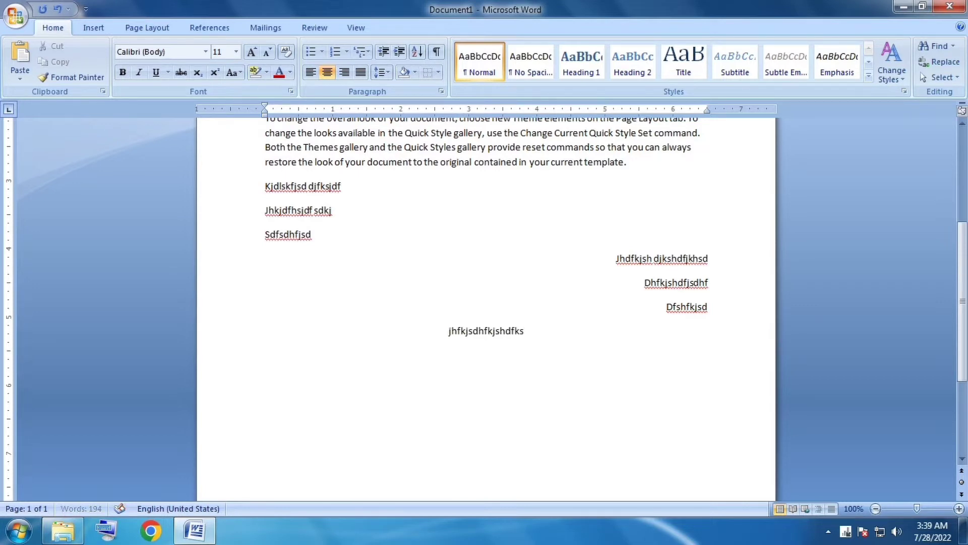
type("df")
key("Return")
type("sdfhskjdfhskjdfhskjdfhsjkdfhsk")
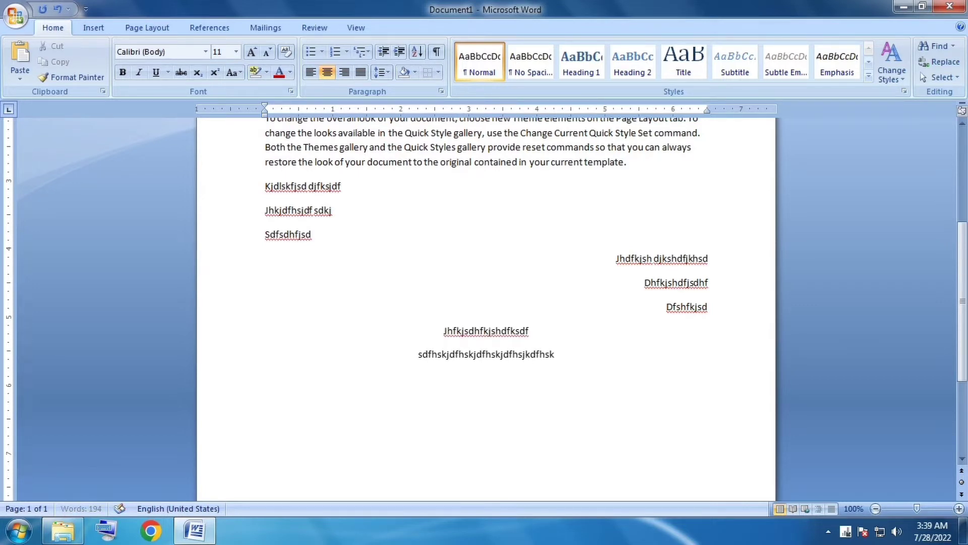
type("jdfhskjdfhskjdfhskjdfhskjdfhskjdfhsjkdfhsk")
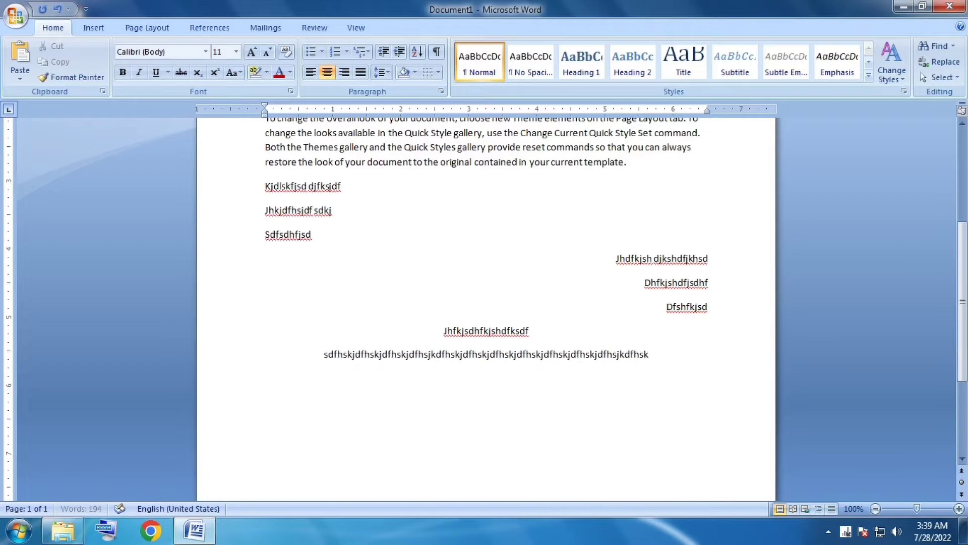
type("jdf")
key("Return")
type("sdfksjdhfksjdfsdfj")
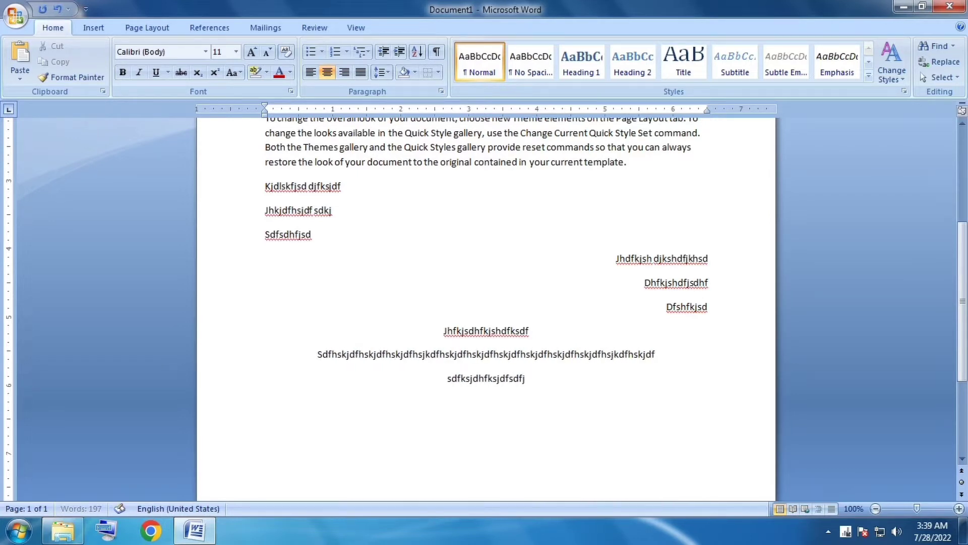
type("hskjdfhsjdkfjh")
key("Return")
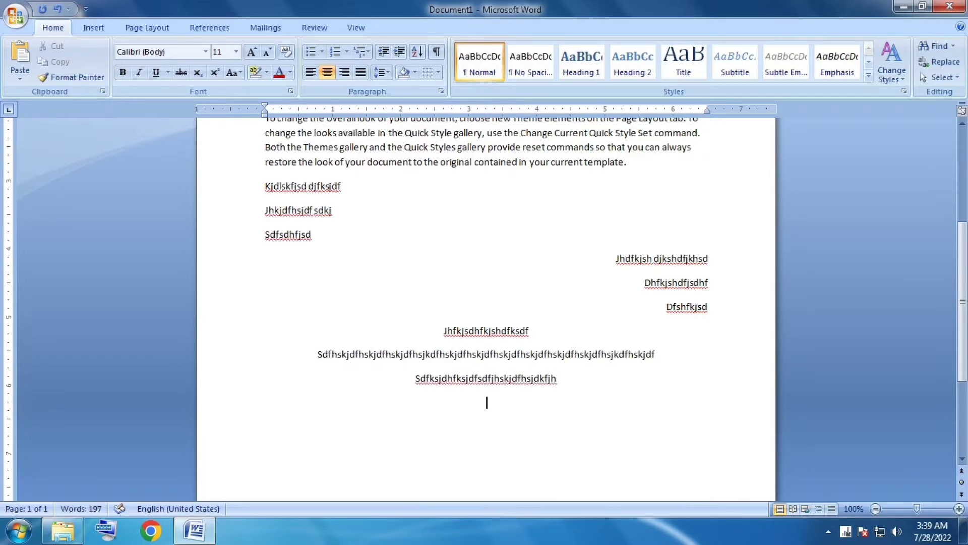
type("dsfhksjdfhsjkdfhsk")
key("Return")
type("sdfjlskfdjsl")
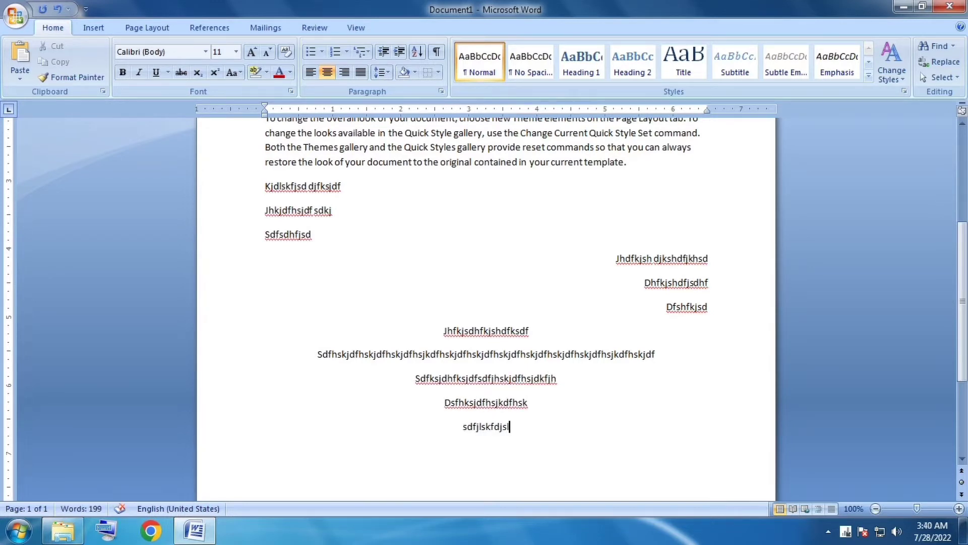
Center the third sample paragraph
left_click_drag(963, 284, 962, 194)
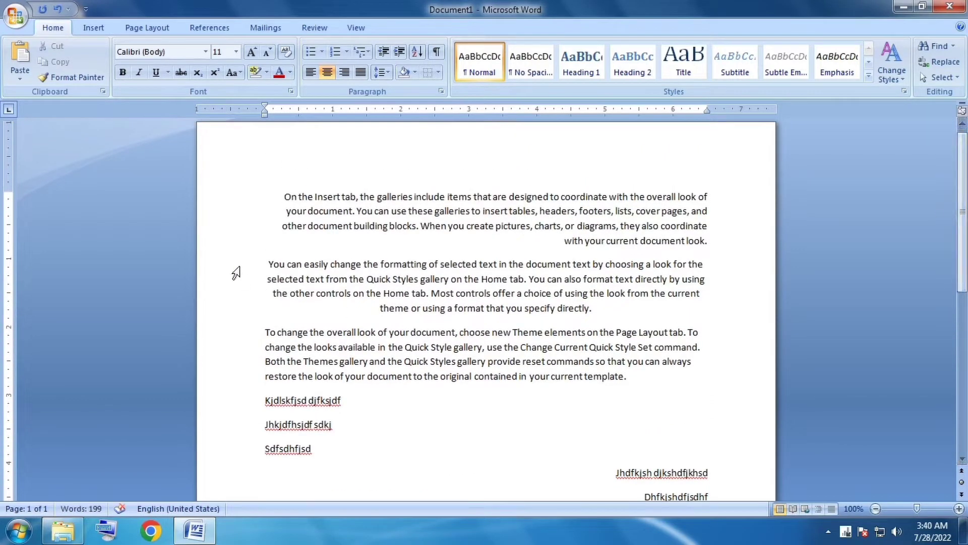
left_click_drag(266, 332, 636, 377)
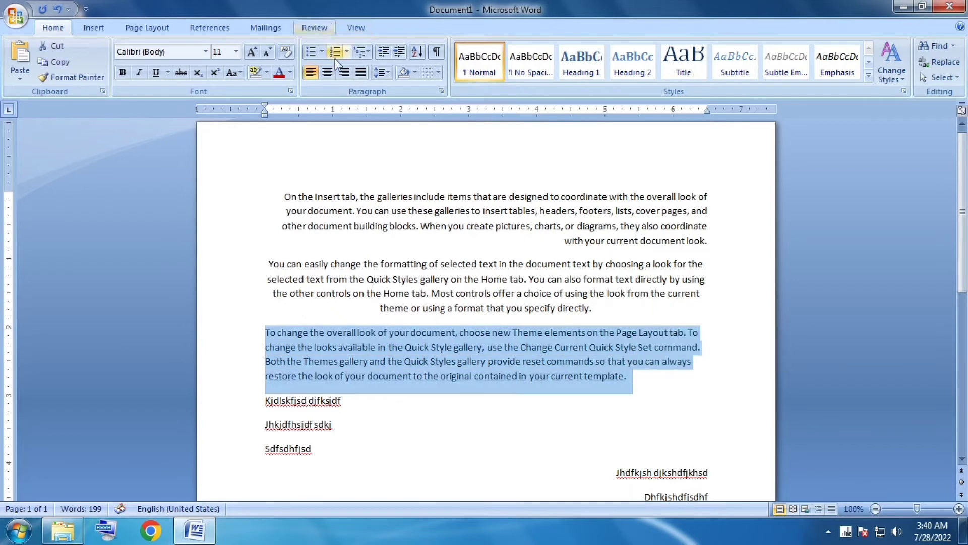
left_click(328, 73)
left_click(432, 421)
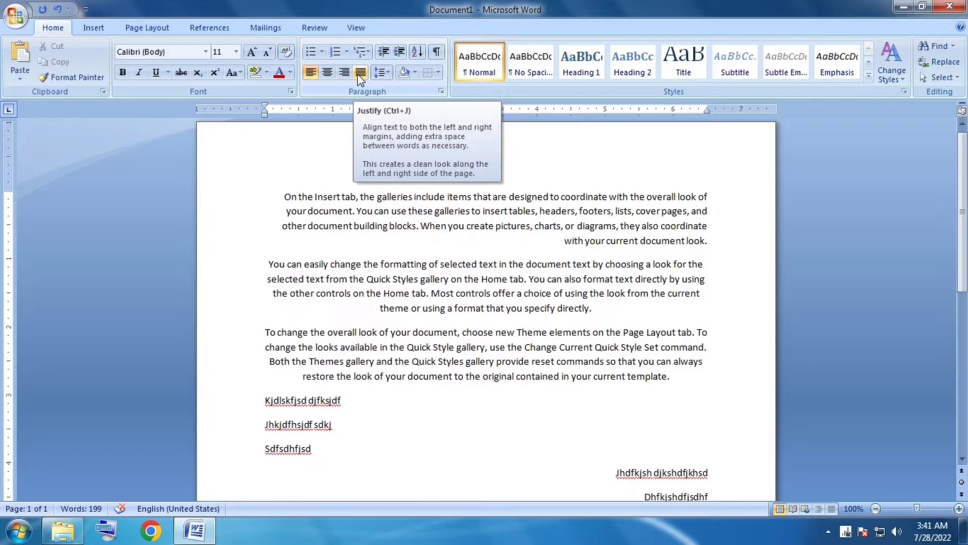
Left-align all three sample paragraphs together
mouse_move(281, 195)
left_mouse_down()
mouse_move(704, 333)
mouse_move(726, 378)
left_mouse_up()
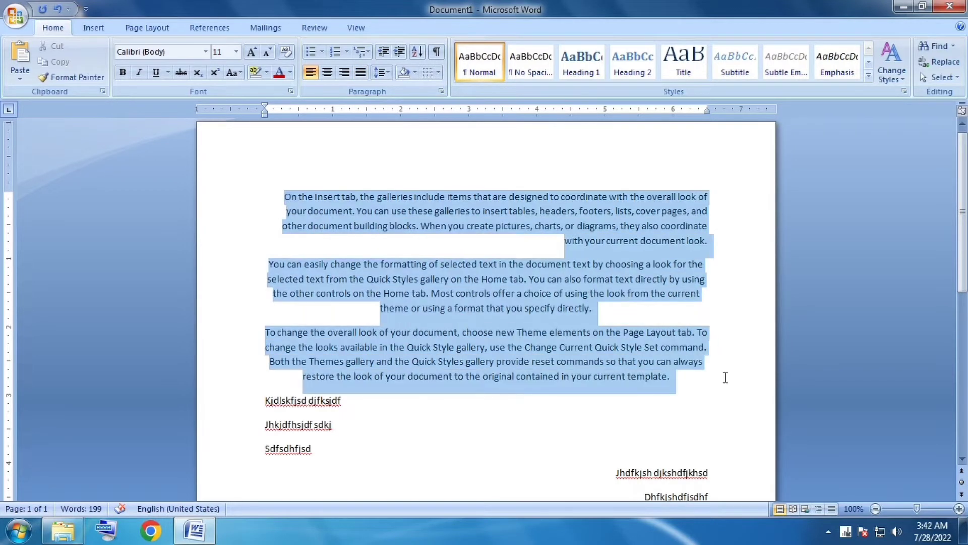
left_click(311, 73)
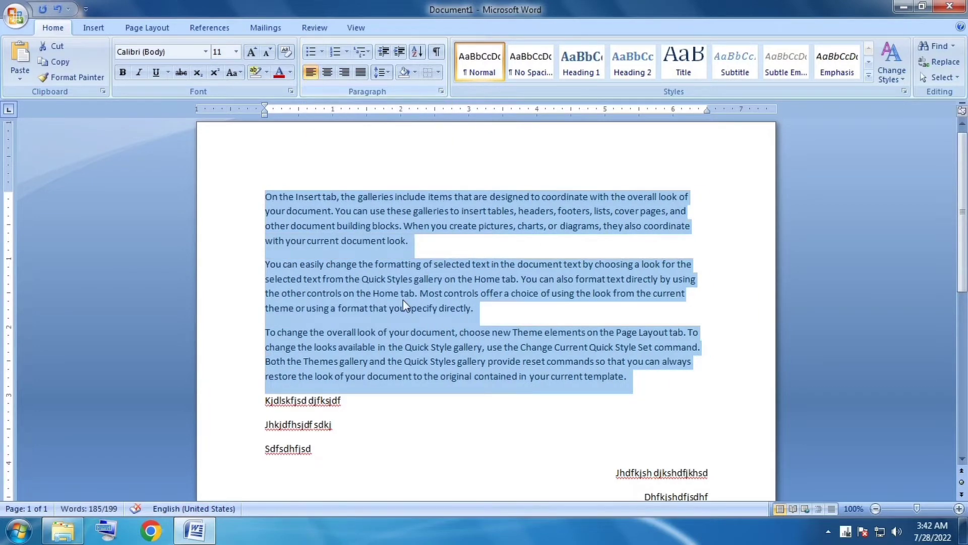
left_click(534, 310)
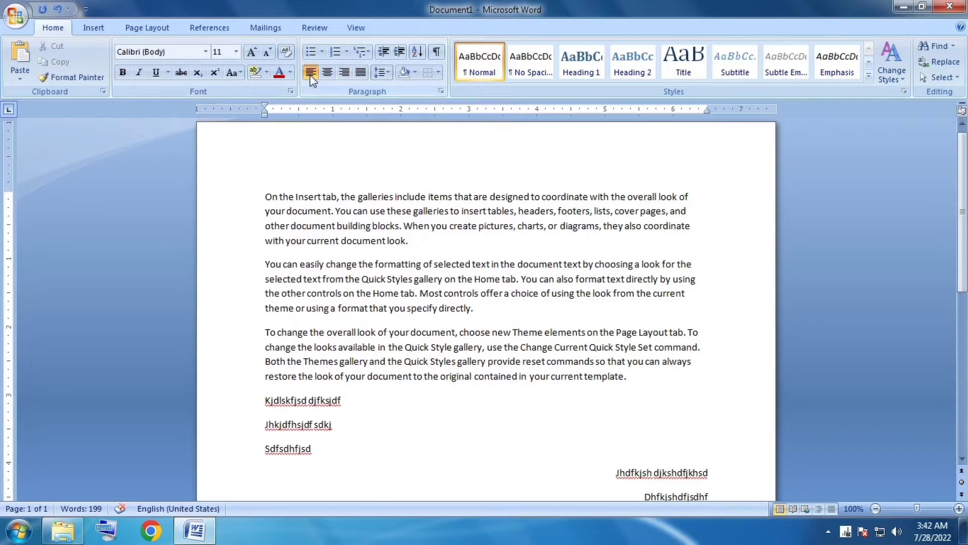
Select all three sample paragraphs and justify them
left_click(263, 198)
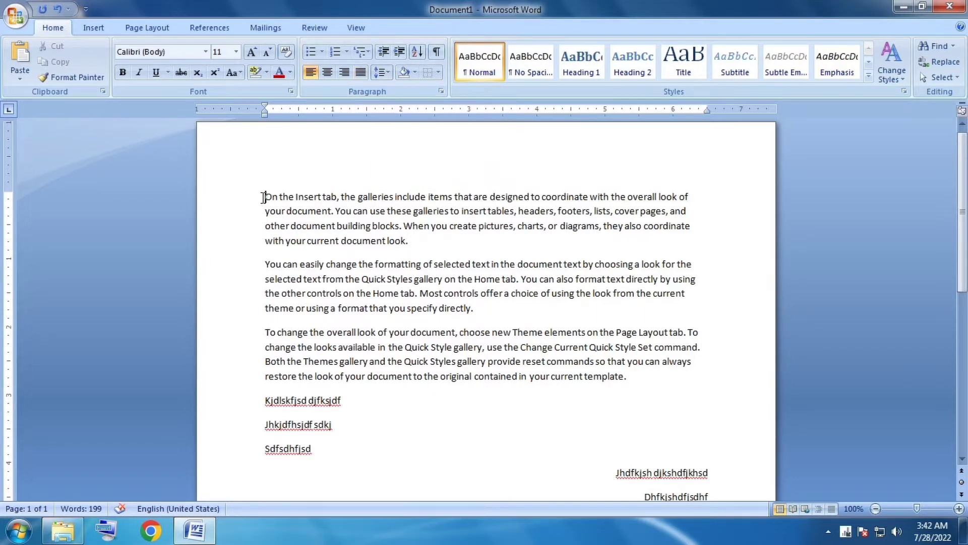
left_click_drag(263, 197, 627, 377)
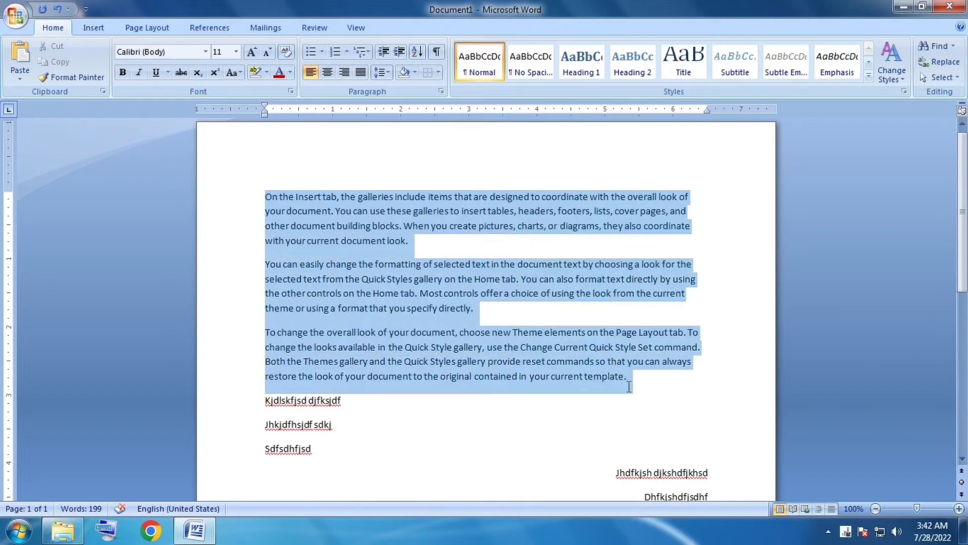
left_click(361, 74)
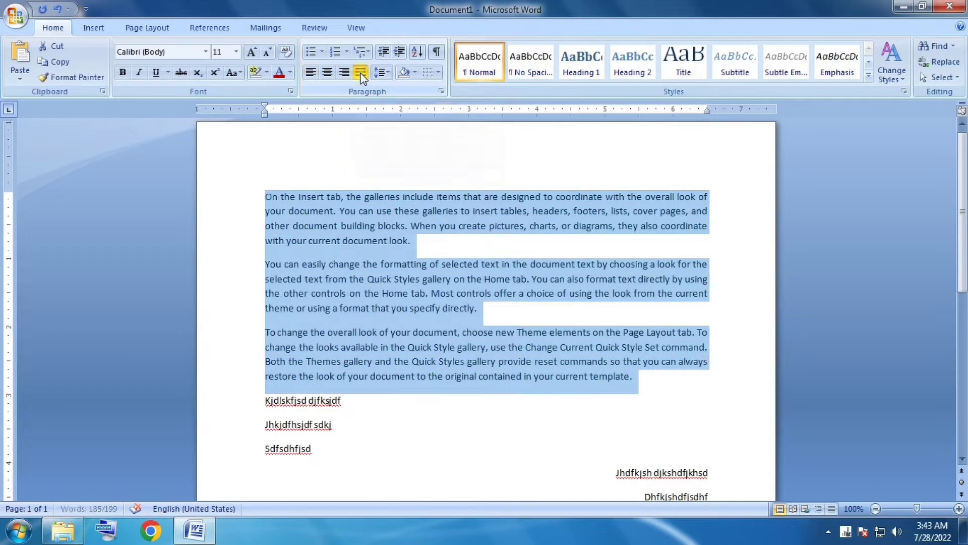
left_click(511, 313)
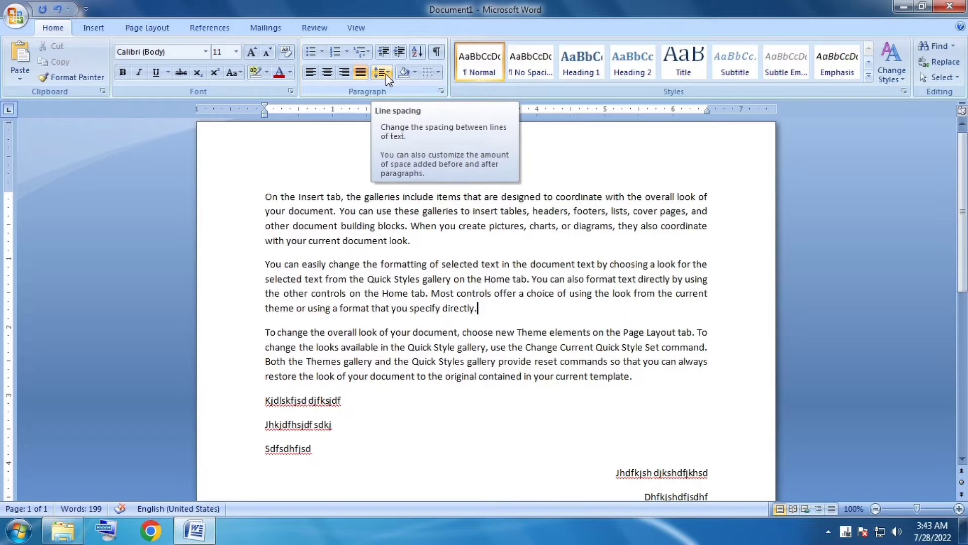
Select the short filler lines beneath the third paragraph and delete them
mouse_move(264, 407)
left_mouse_down()
mouse_move(616, 476)
mouse_move(666, 458)
left_mouse_up()
scroll(665, 458, "down", 4)
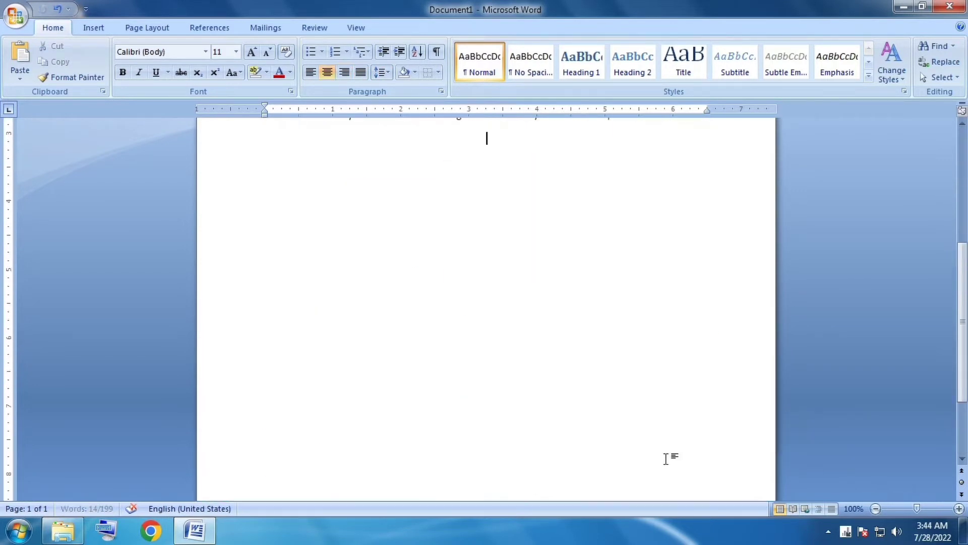
key("Delete")
left_click_drag(961, 343, 961, 229)
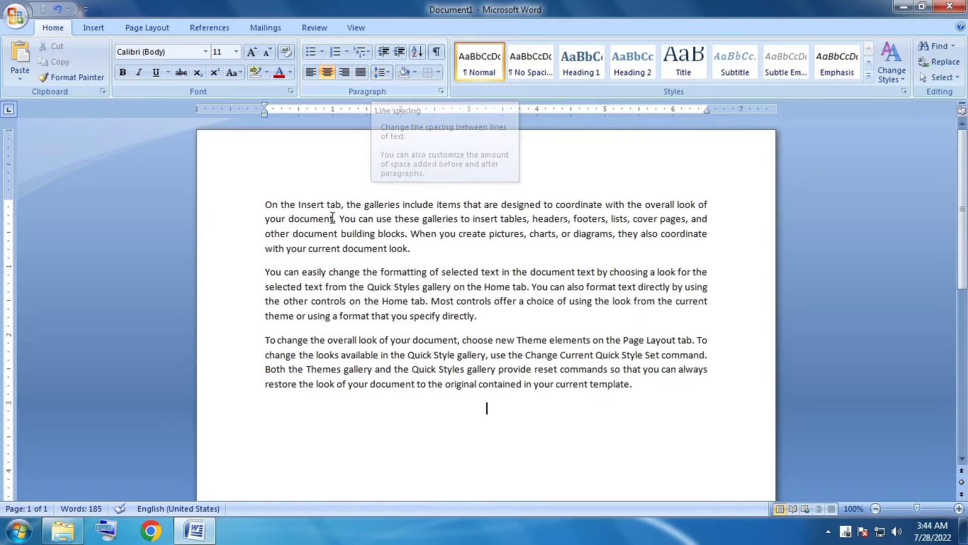
Give the first paragraph 1.5 line spacing
left_click_drag(265, 204, 419, 255)
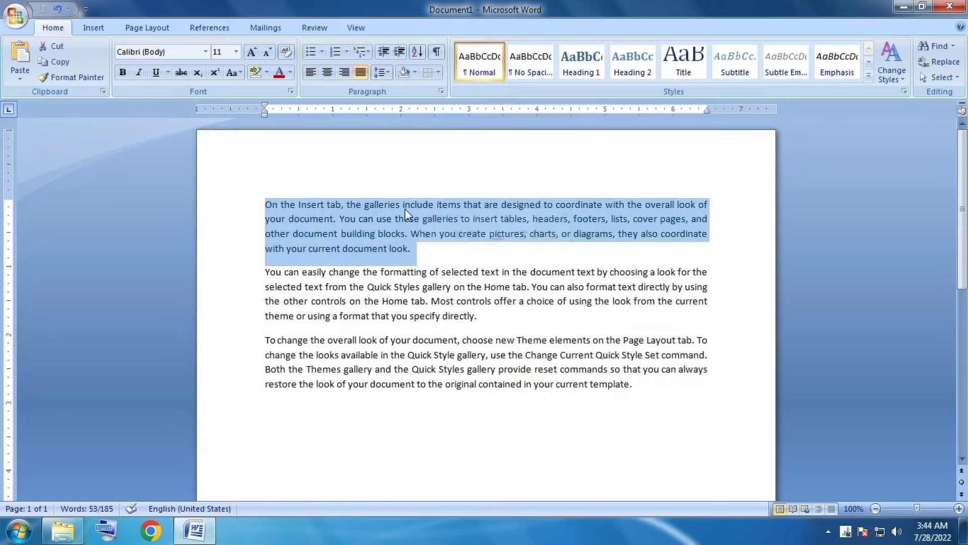
left_click(379, 242)
left_click(264, 203)
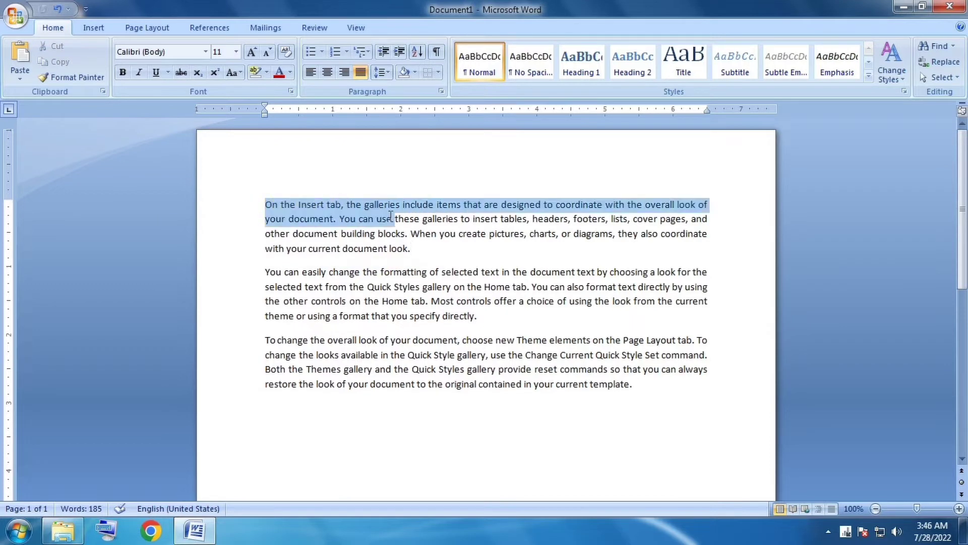
left_click_drag(264, 203, 420, 254)
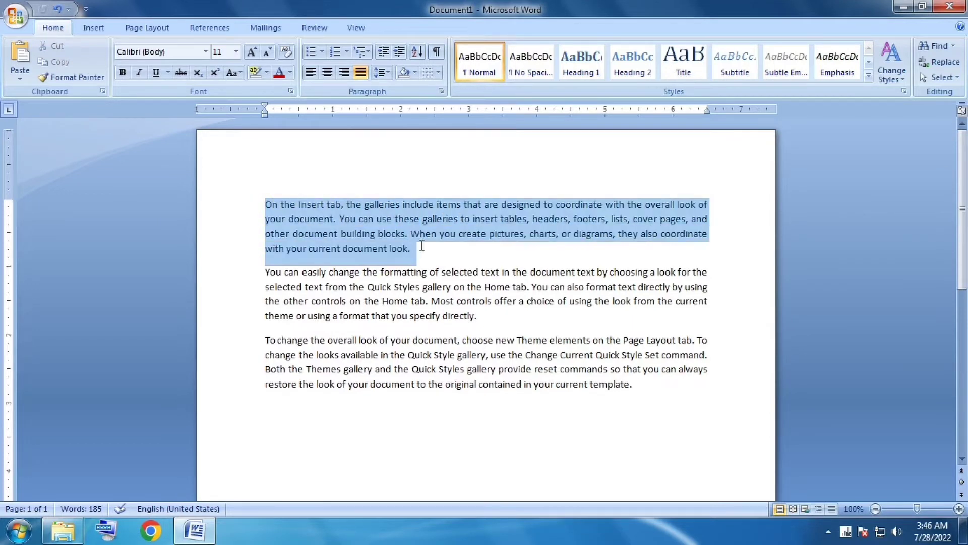
left_click(384, 77)
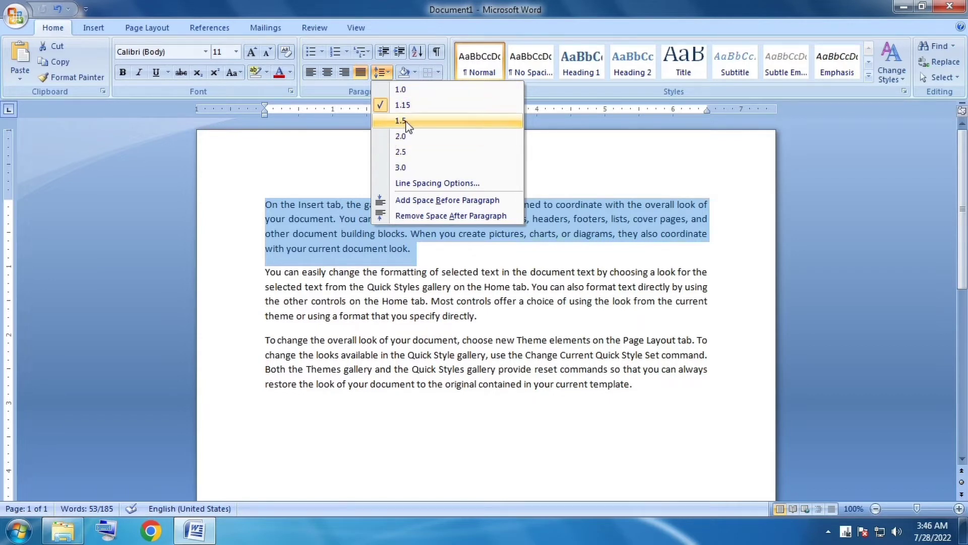
left_click(413, 121)
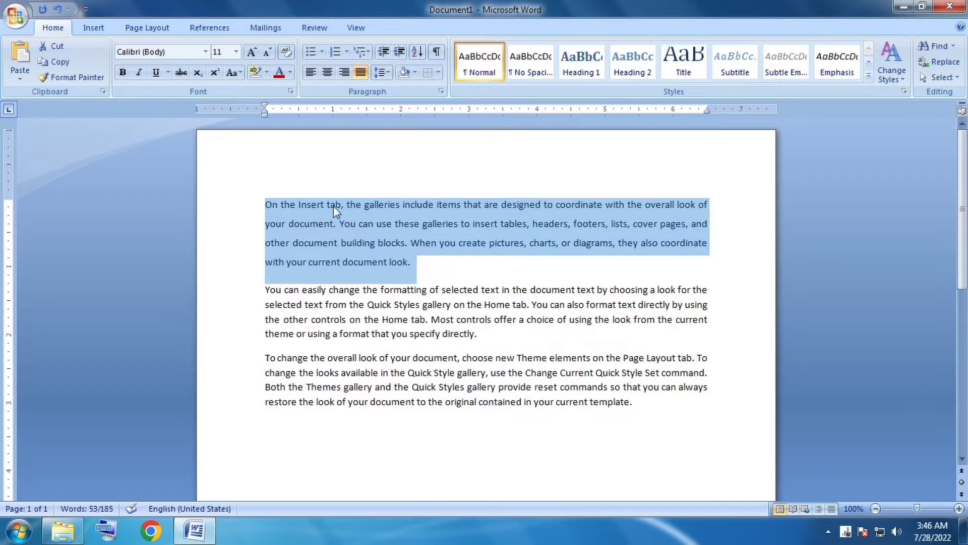
left_click(398, 312)
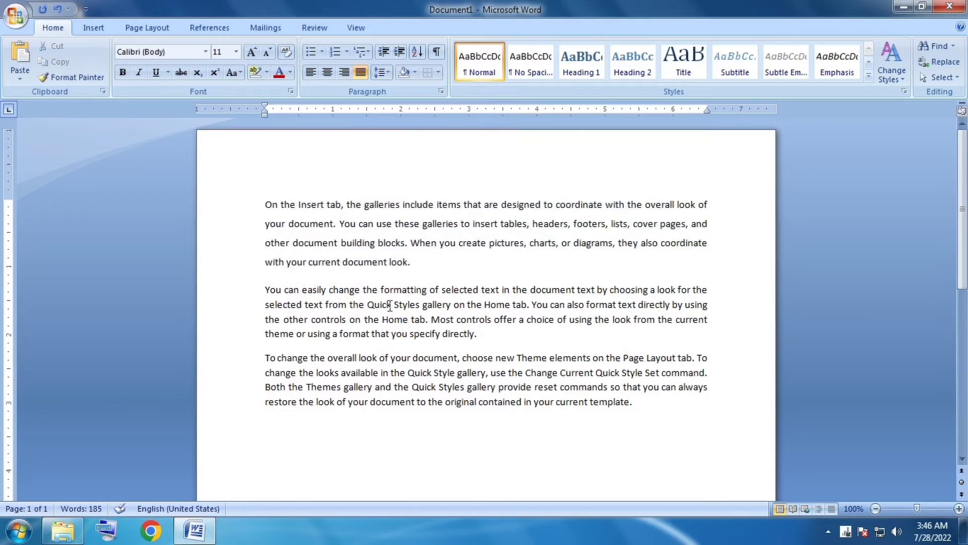
Try 2.0 and 3.0 line spacing on the first paragraph, then return it to 1.15
left_click(355, 319)
left_click_drag(265, 205, 429, 275)
mouse_move(266, 205)
left_mouse_down()
mouse_move(346, 223)
mouse_move(427, 267)
left_mouse_up()
left_click(383, 73)
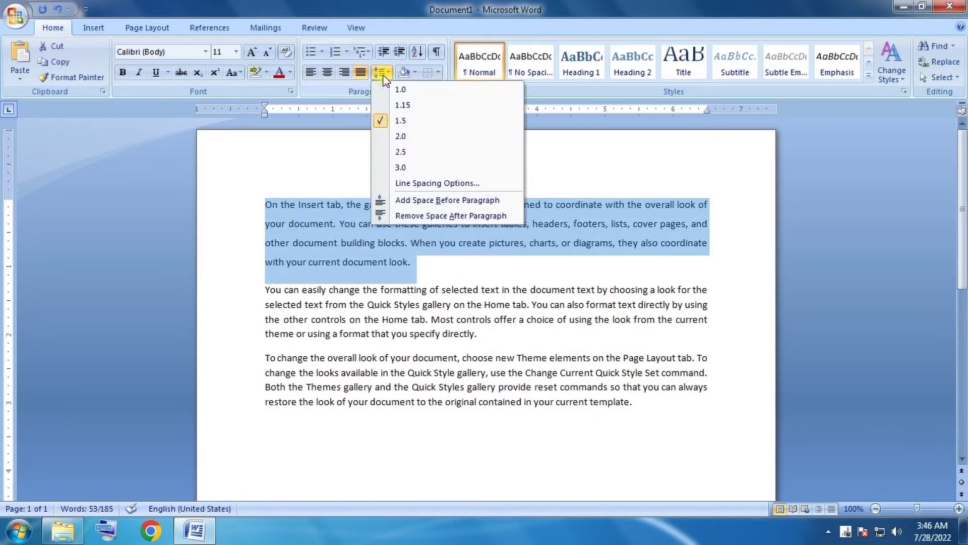
left_click(408, 137)
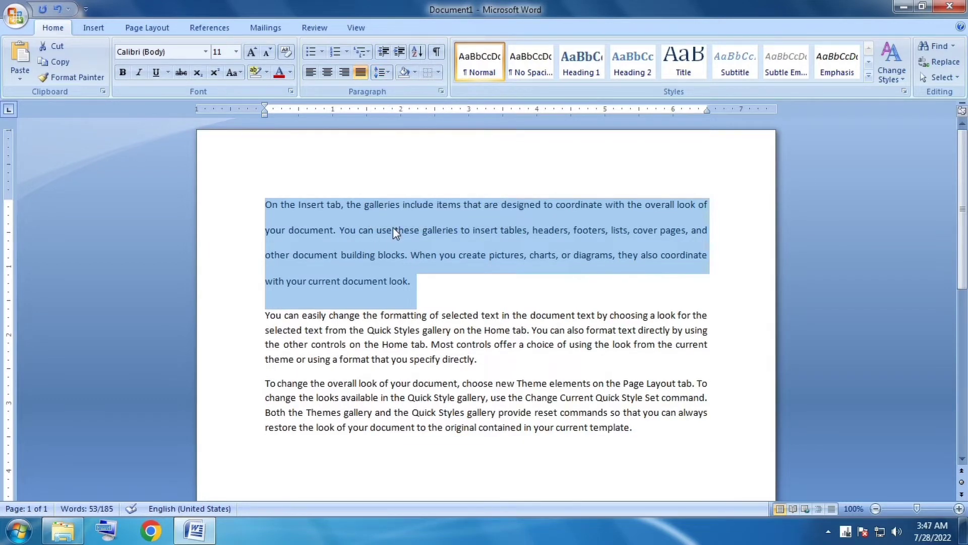
left_click(382, 72)
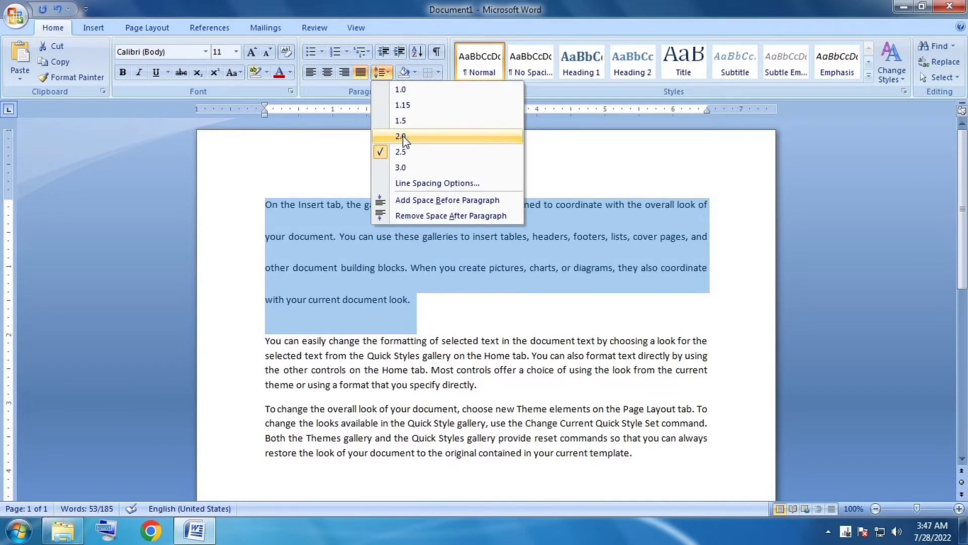
left_click(410, 166)
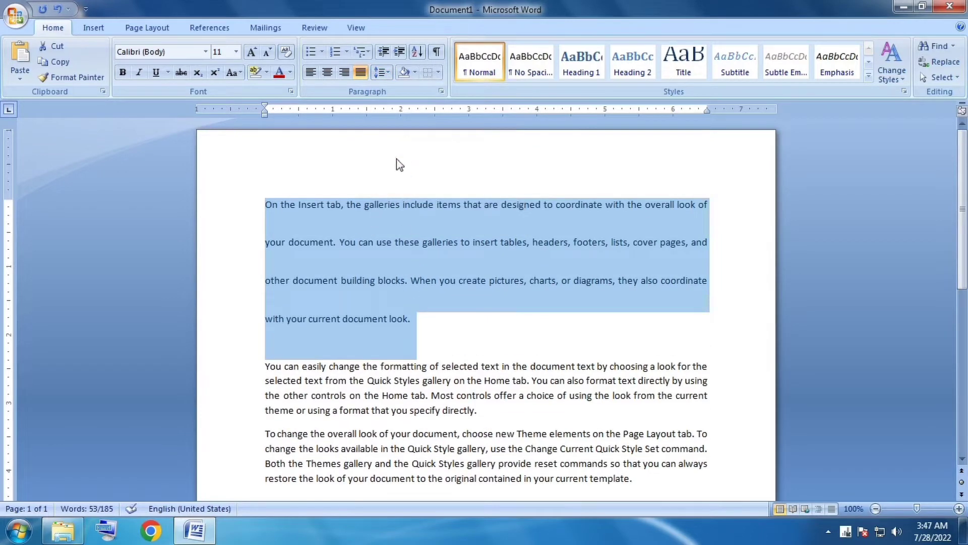
left_click(384, 73)
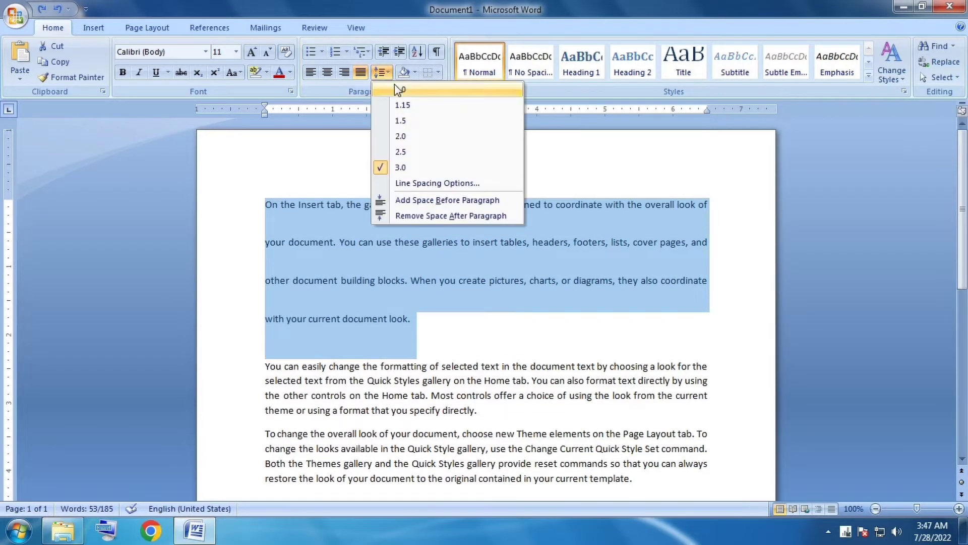
left_click(402, 105)
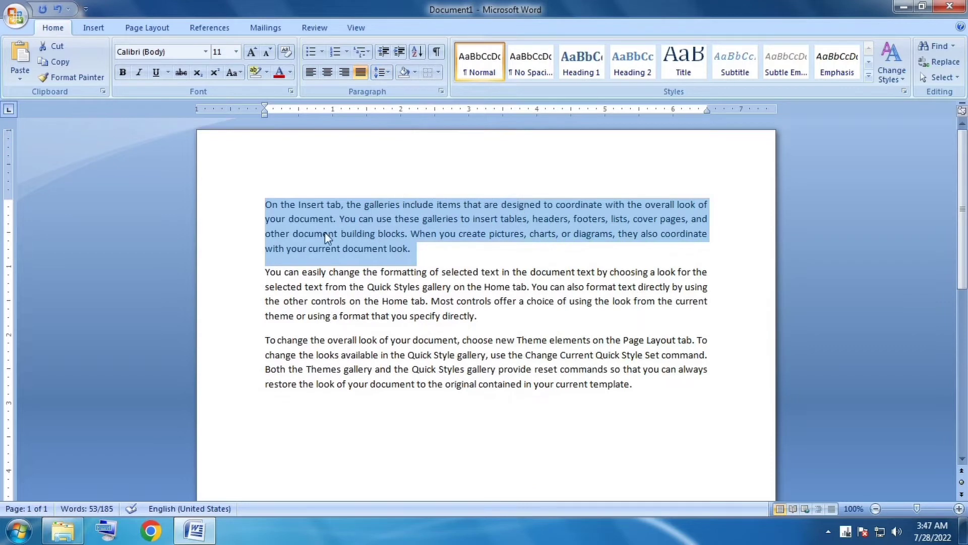
left_click(402, 296)
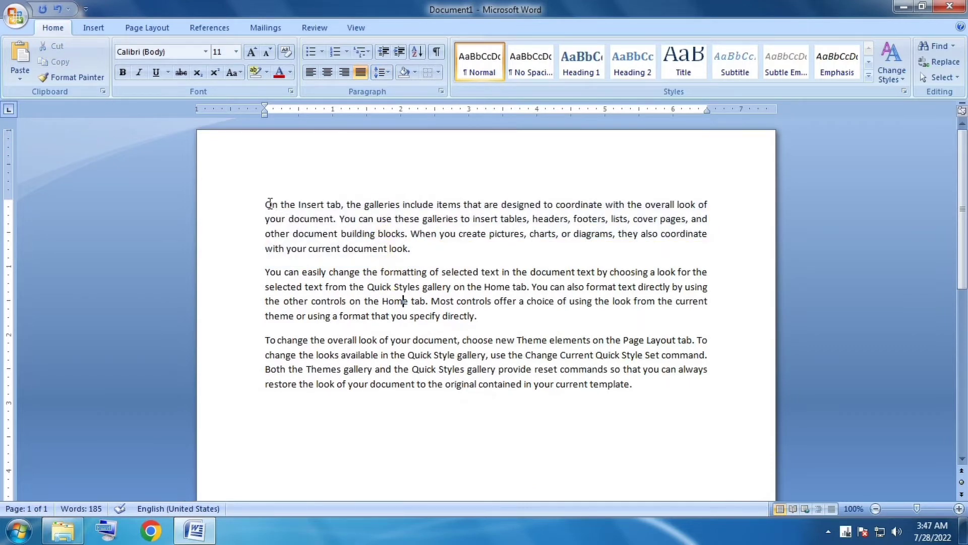
Set the first paragraph to 1.0 line spacing, then back to 1.15
left_click_drag(266, 202, 438, 256)
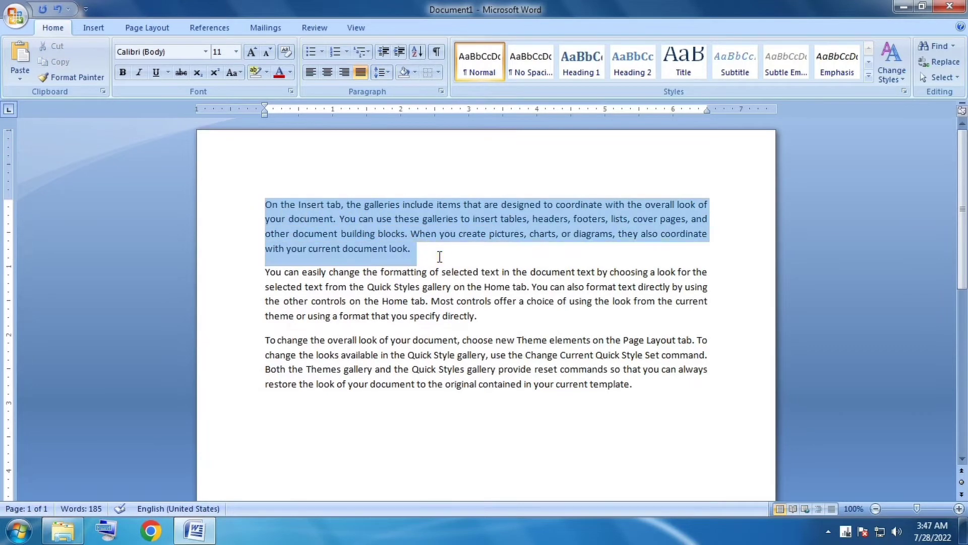
left_click(388, 73)
left_click(410, 90)
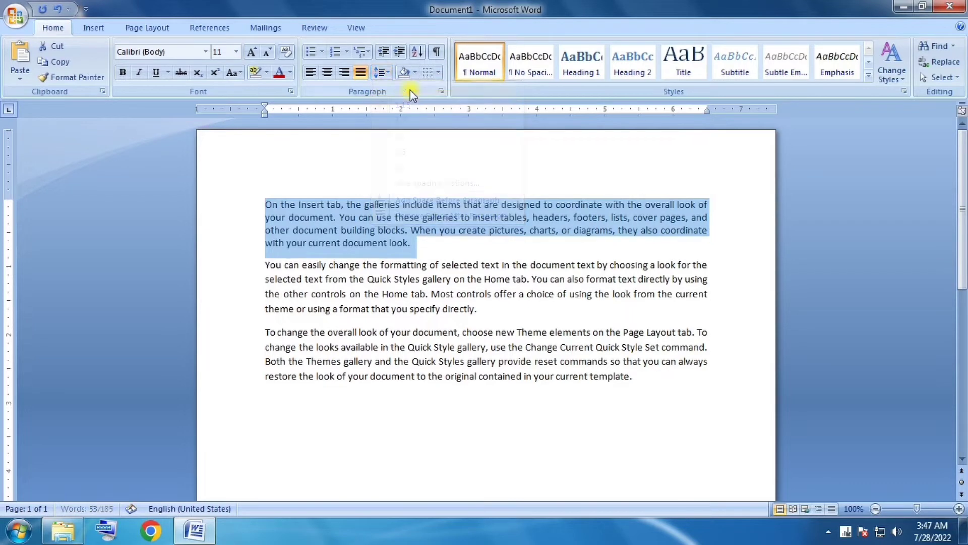
left_click(431, 246)
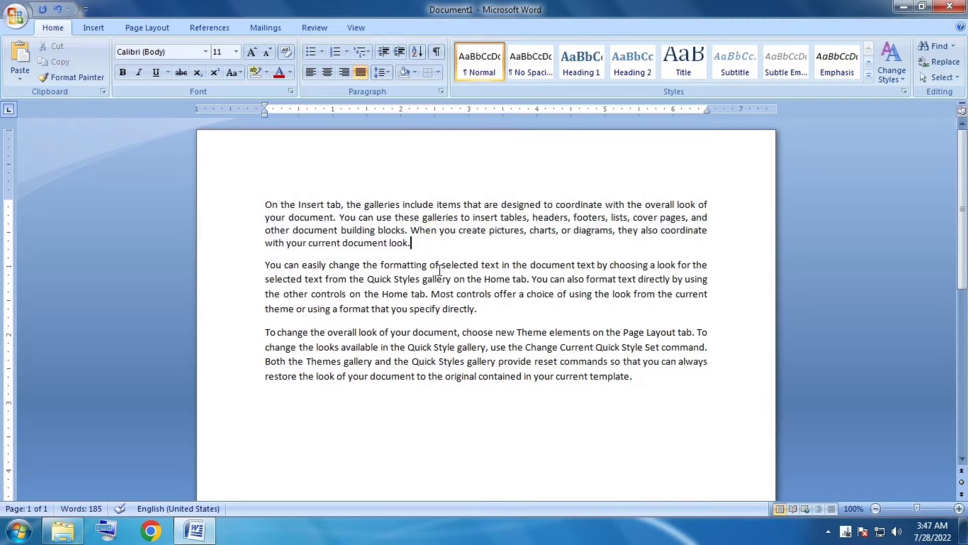
left_click_drag(264, 204, 413, 237)
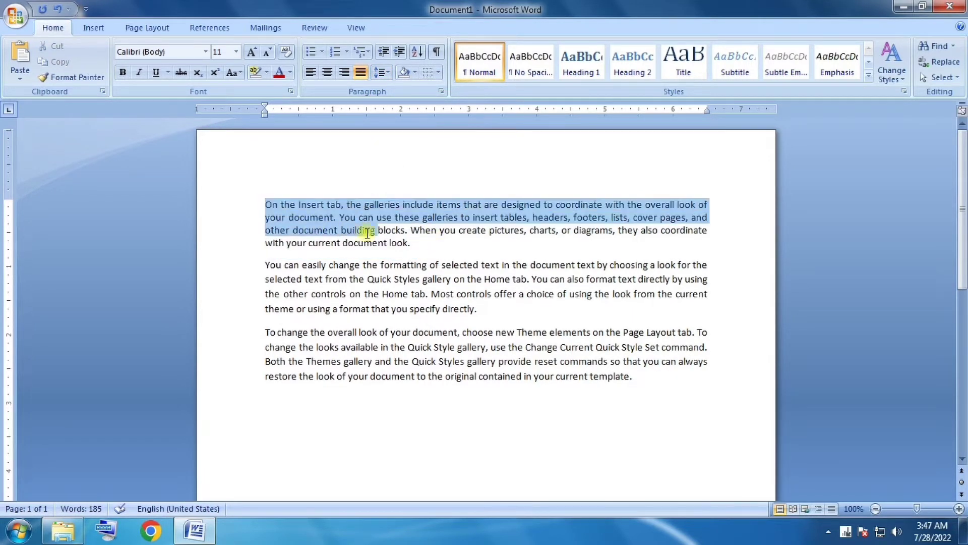
left_click(380, 71)
left_click(384, 104)
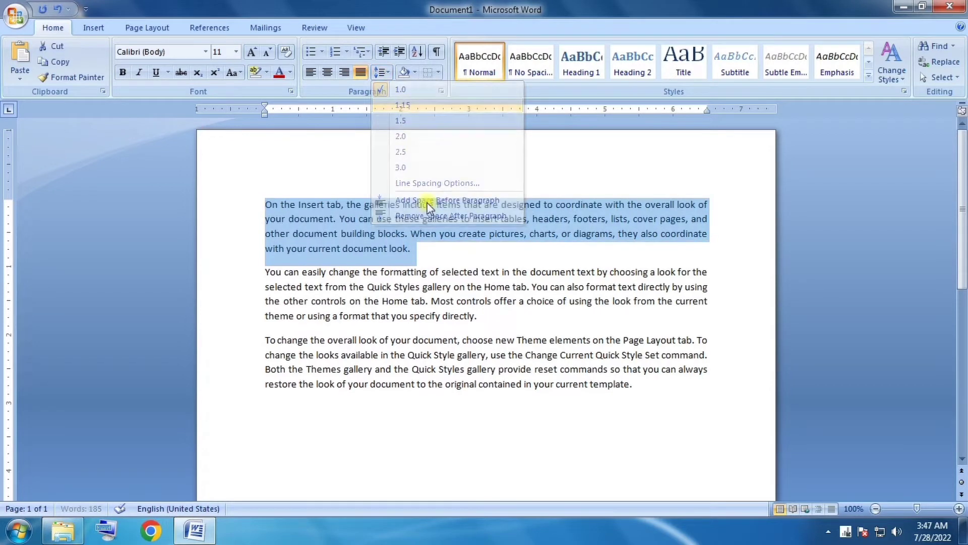
left_click(444, 280)
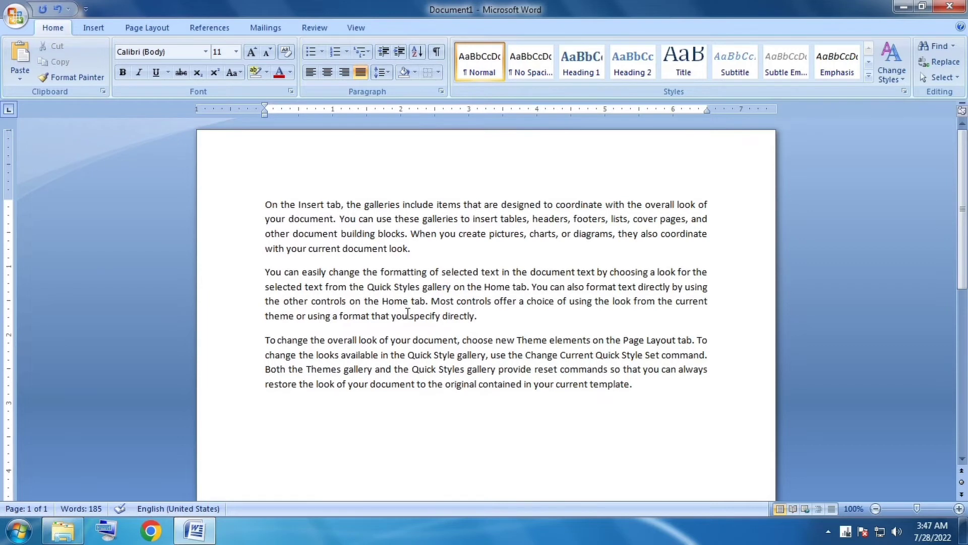
Apply 2.0 double line spacing to the first paragraph
left_click(672, 395)
mouse_move(263, 205)
left_mouse_down()
mouse_move(467, 244)
mouse_move(636, 393)
left_mouse_up()
left_click(384, 73)
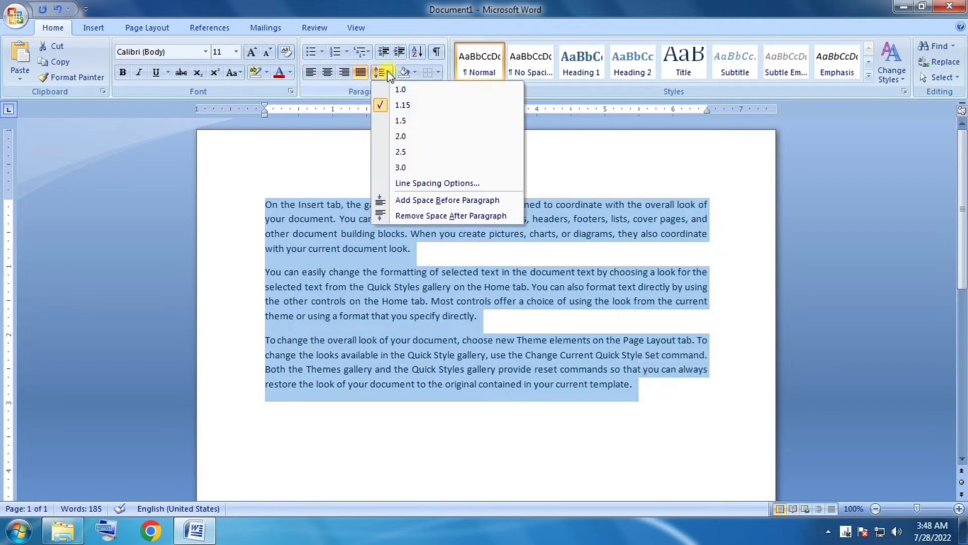
left_click(415, 136)
left_click(692, 282)
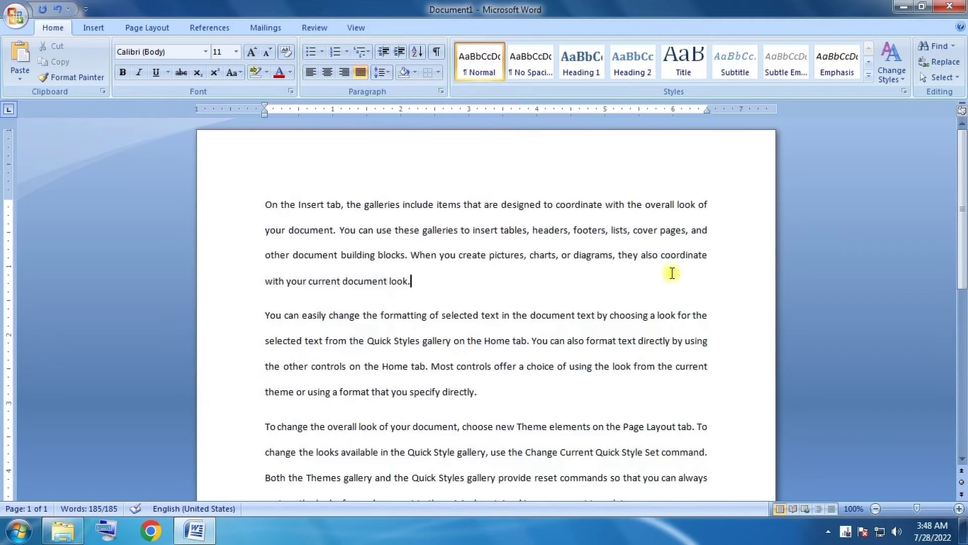
Select all three paragraphs and set their line spacing to 1.15
scroll(964, 164, "down", 1)
mouse_move(965, 164)
left_mouse_down()
mouse_move(964, 245)
mouse_move(964, 162)
left_mouse_up()
mouse_move(264, 206)
left_mouse_down()
mouse_move(699, 460)
mouse_move(659, 410)
left_mouse_up()
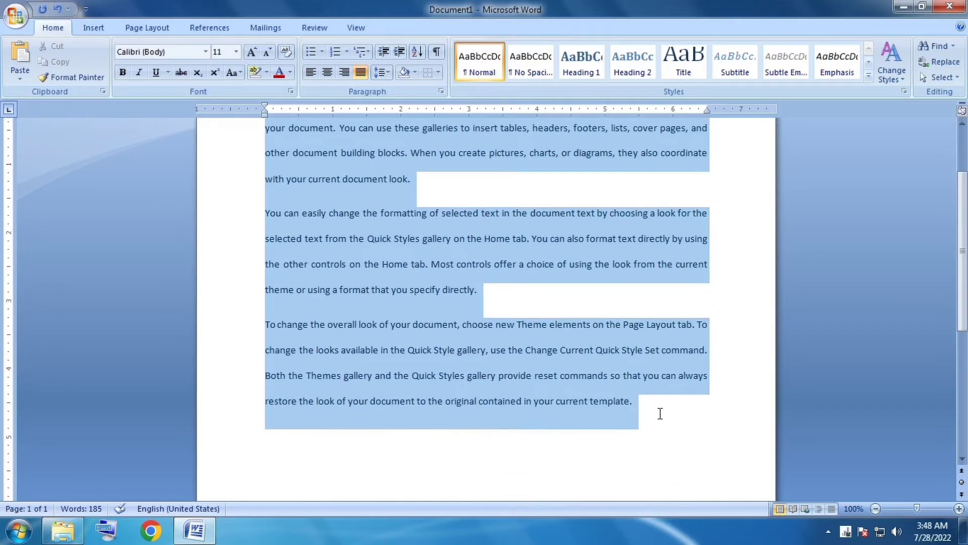
left_click(388, 73)
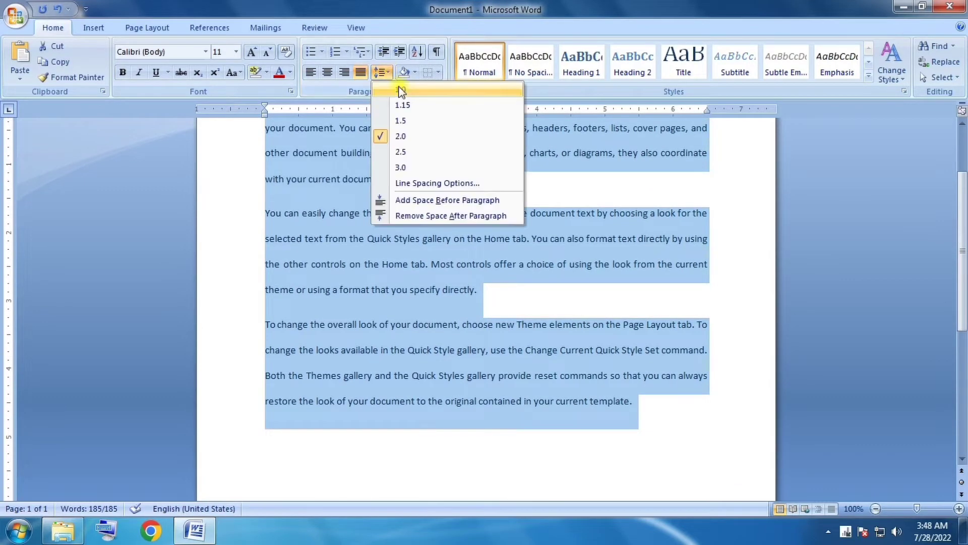
left_click(406, 106)
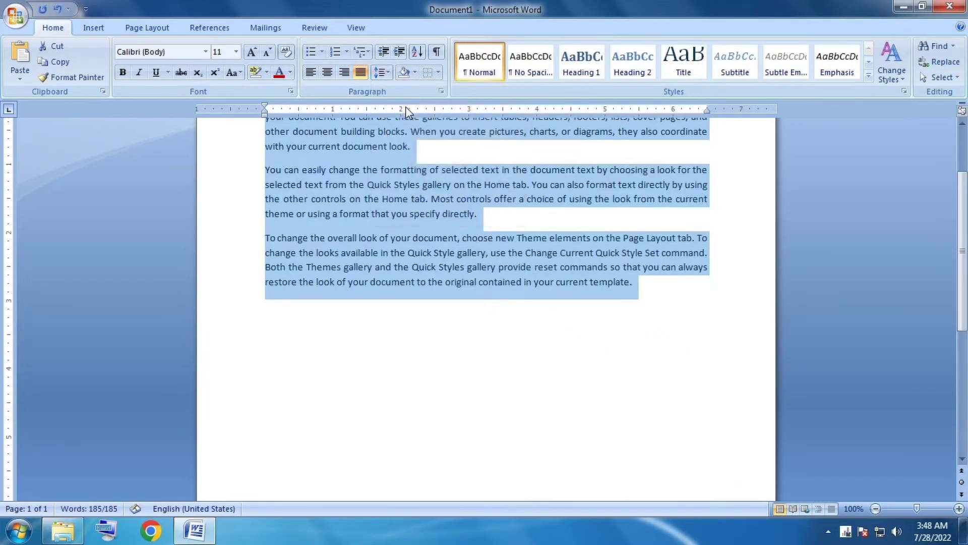
left_click(645, 388)
scroll(963, 267, "up", 3)
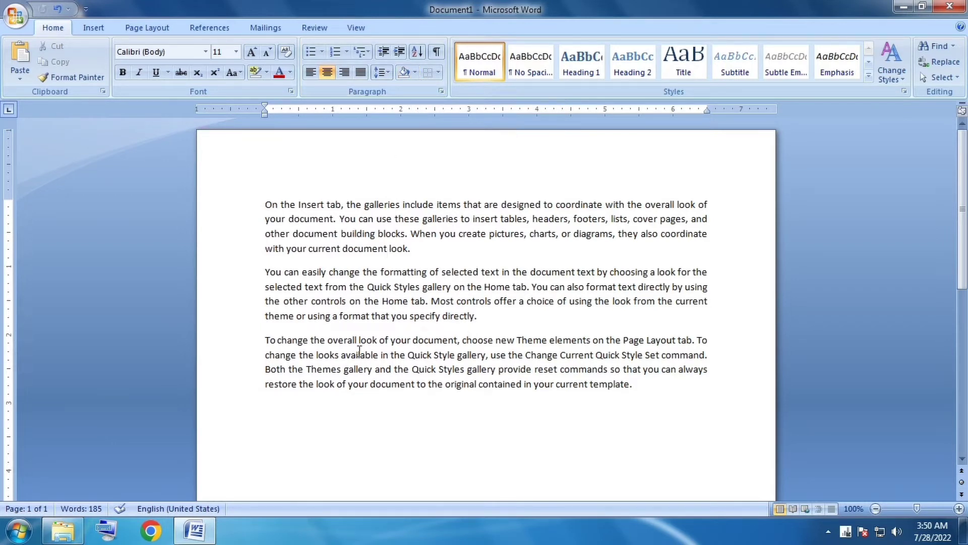
Shade the first paragraph light purple
left_click_drag(265, 204, 423, 253)
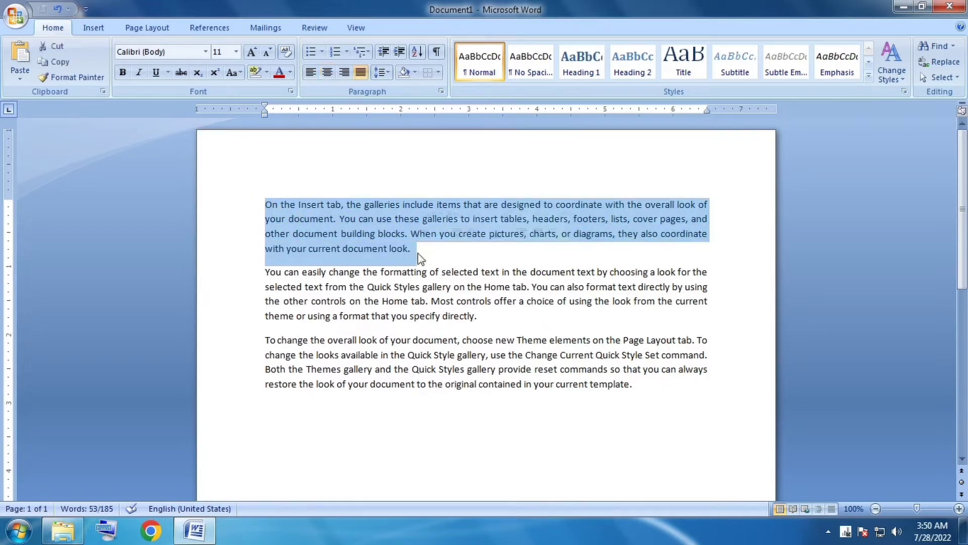
left_click(414, 72)
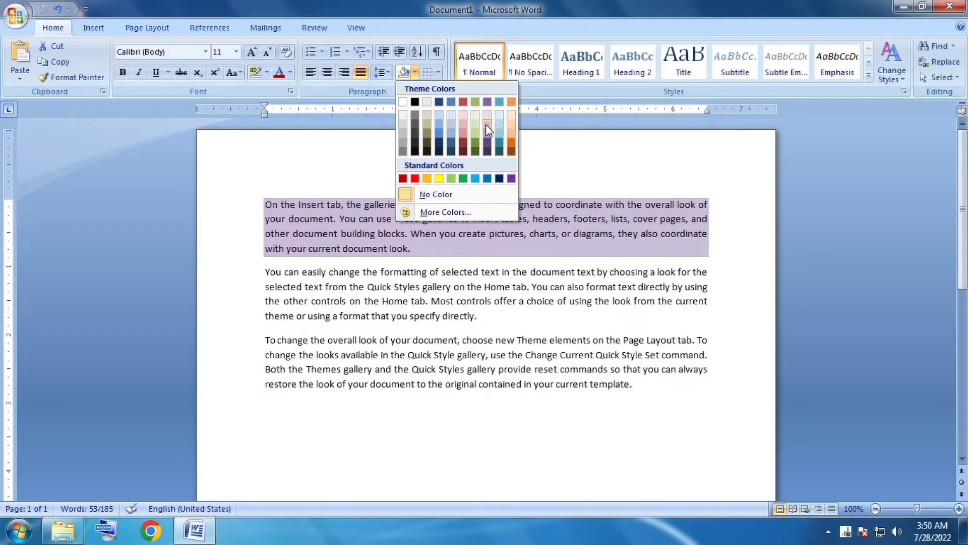
left_click(485, 124)
left_click(310, 262)
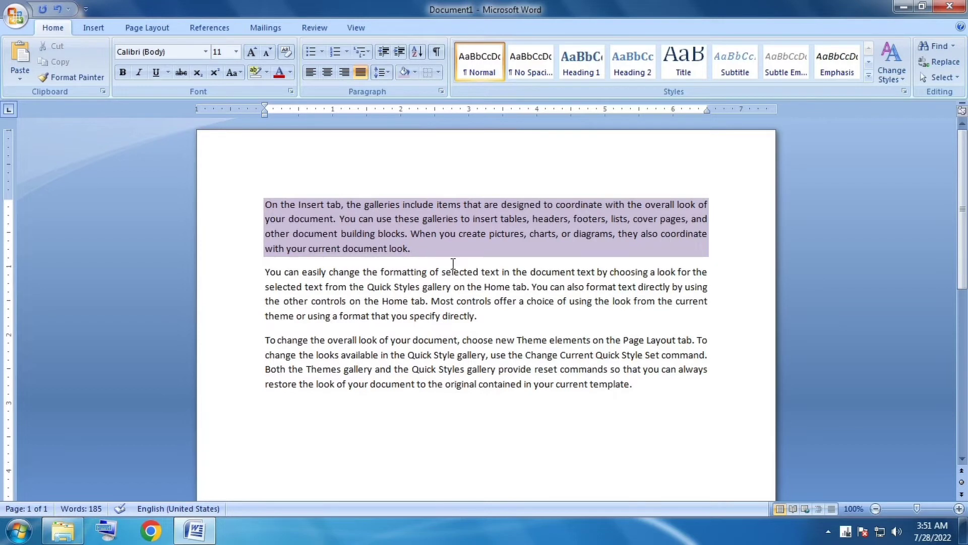
left_click(518, 355)
Shade all three paragraphs light green
left_click_drag(266, 200, 652, 398)
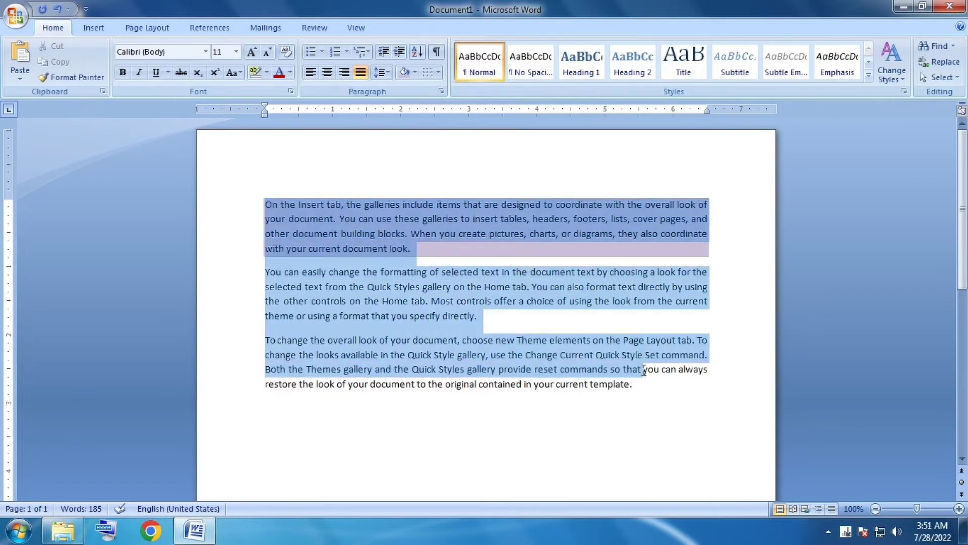
left_click(415, 72)
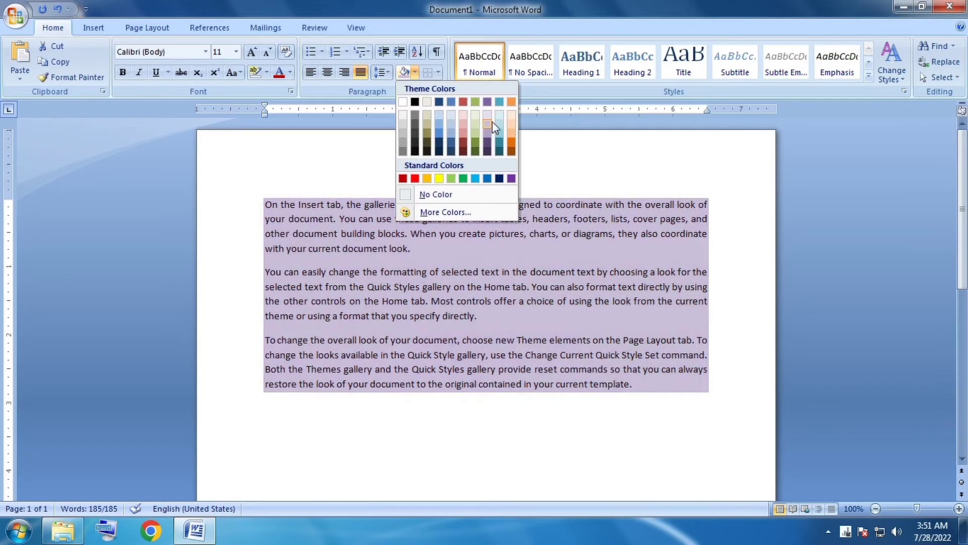
left_click(474, 124)
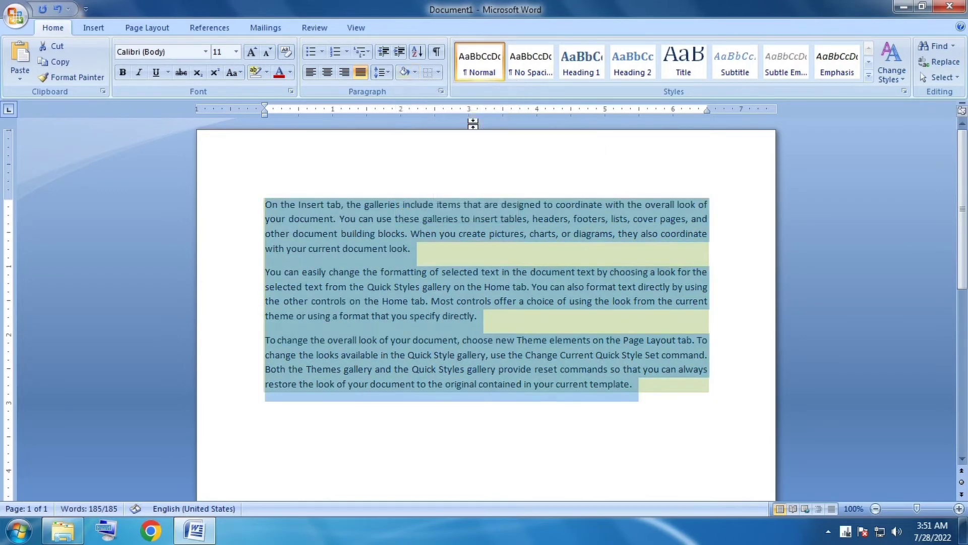
left_click(536, 426)
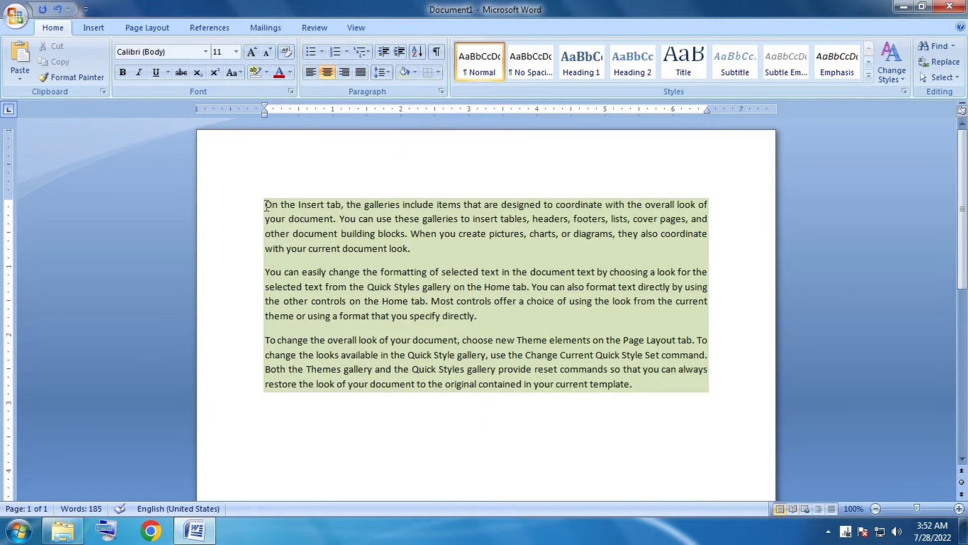
Set the shading of all three paragraphs to No Color
mouse_move(266, 206)
left_mouse_down()
mouse_move(434, 252)
mouse_move(607, 341)
mouse_move(651, 388)
left_mouse_up()
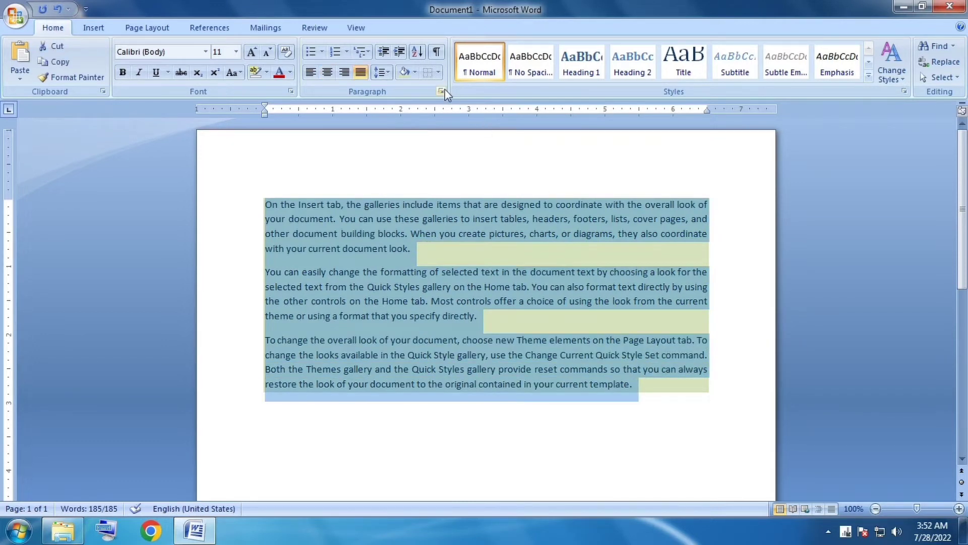
left_click(414, 72)
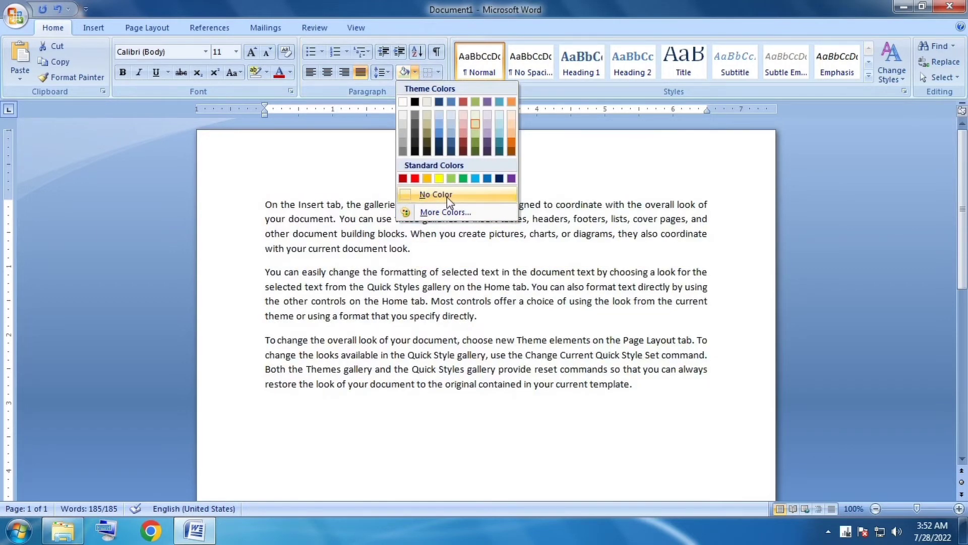
left_click(449, 195)
left_click(493, 261)
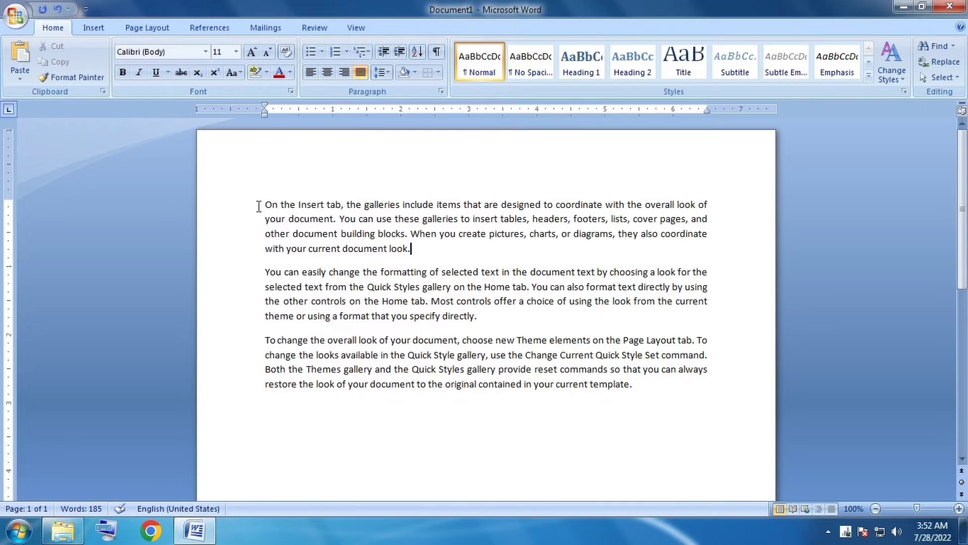
Give only the first paragraph a light red background shading
left_click_drag(262, 204, 425, 252)
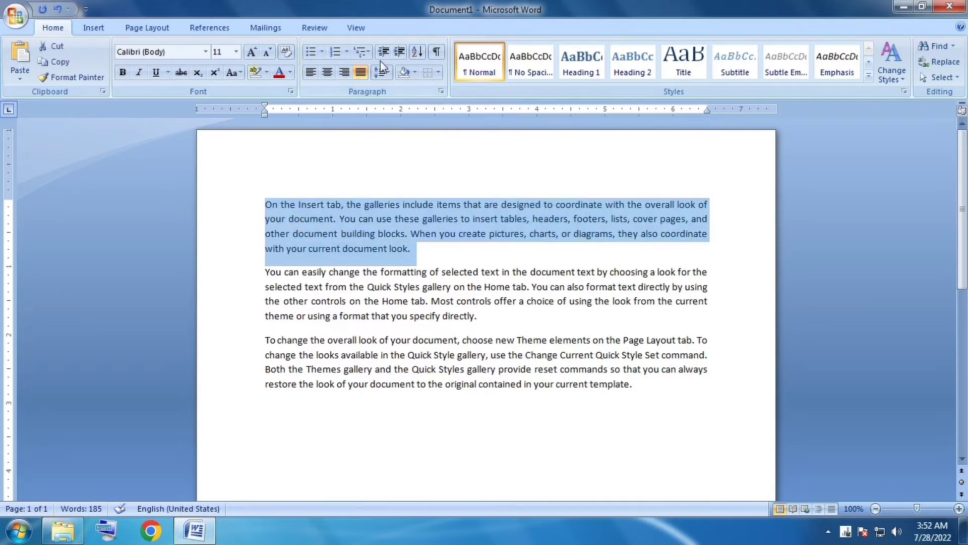
left_click(414, 72)
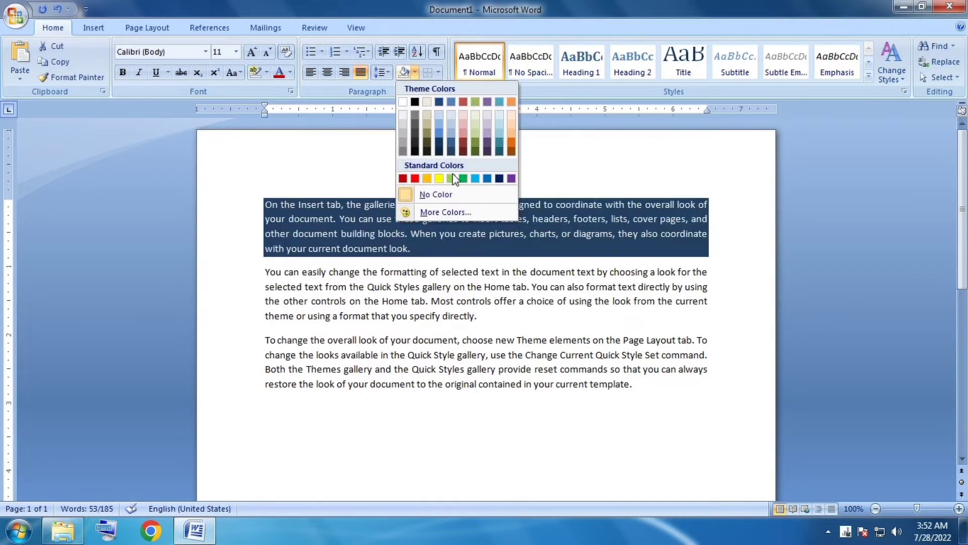
left_click(465, 137)
left_click(499, 308)
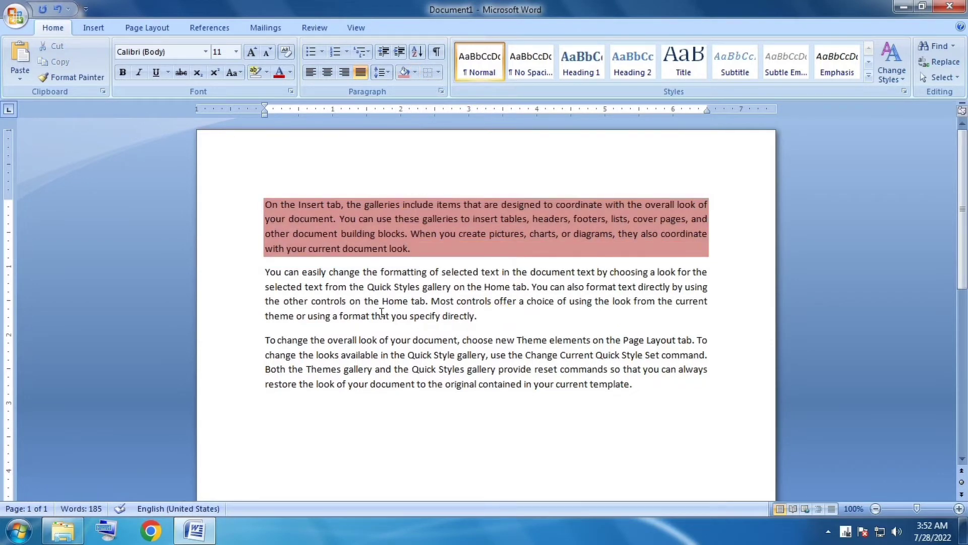
left_click_drag(265, 272, 482, 317)
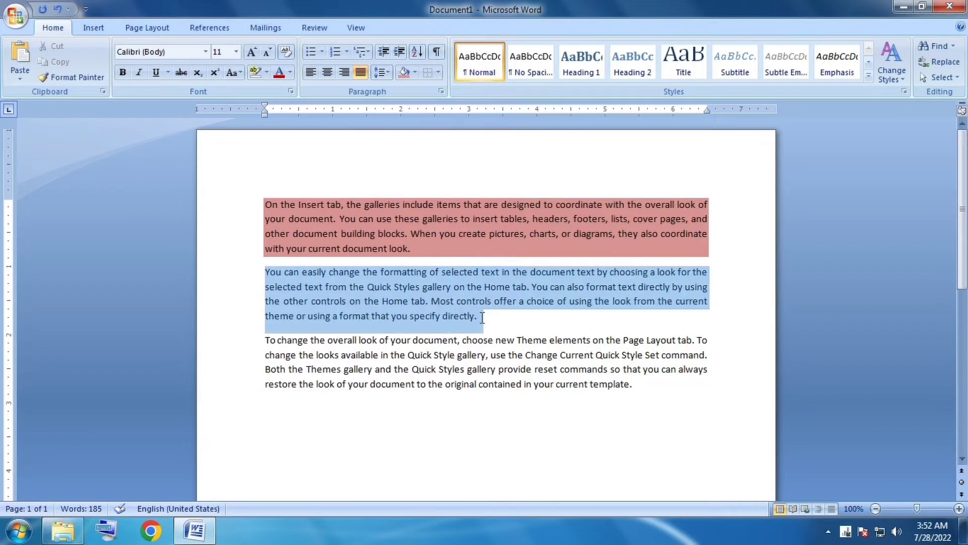
Highlight the second paragraph's text in Turquoise
left_click(267, 74)
left_click(302, 94)
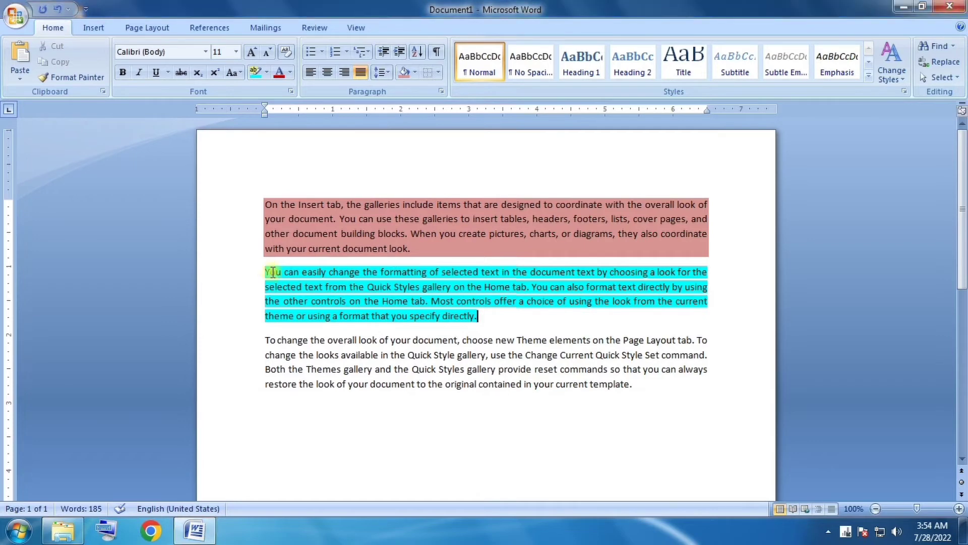
Remove the turquoise highlight and shade the second paragraph light olive green
mouse_move(262, 273)
left_mouse_down()
mouse_move(378, 287)
mouse_move(483, 329)
left_mouse_up()
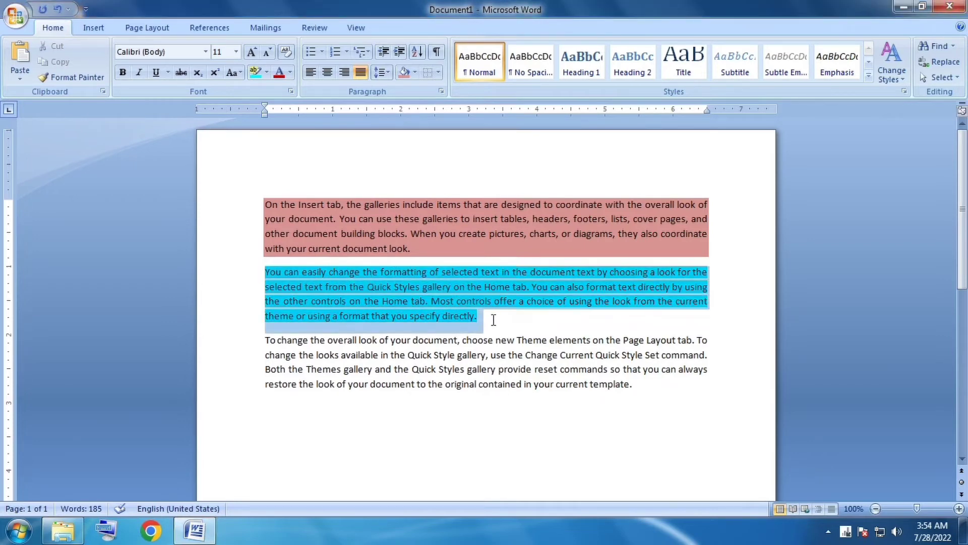
left_click(266, 72)
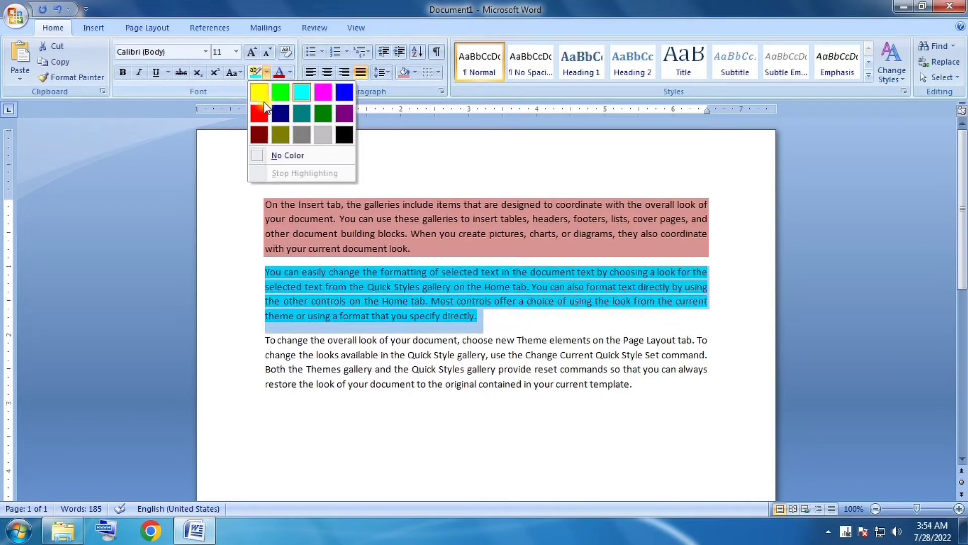
left_click(282, 155)
left_click(489, 340)
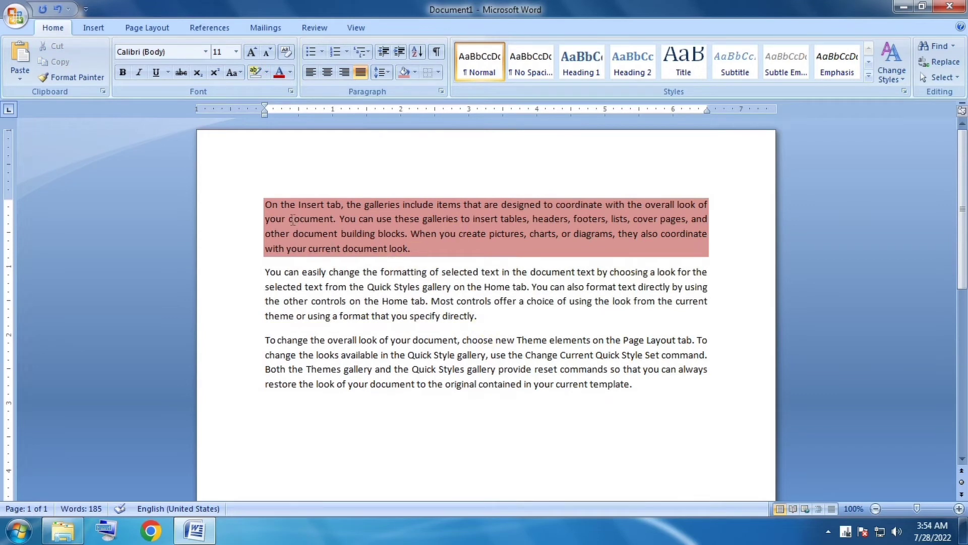
mouse_move(263, 272)
left_mouse_down()
mouse_move(428, 297)
mouse_move(483, 328)
left_mouse_up()
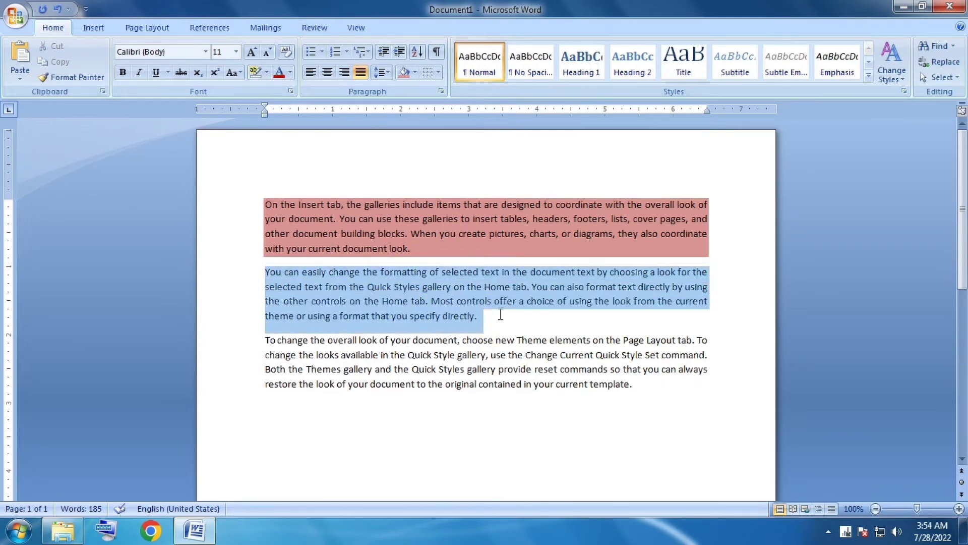
left_click(415, 73)
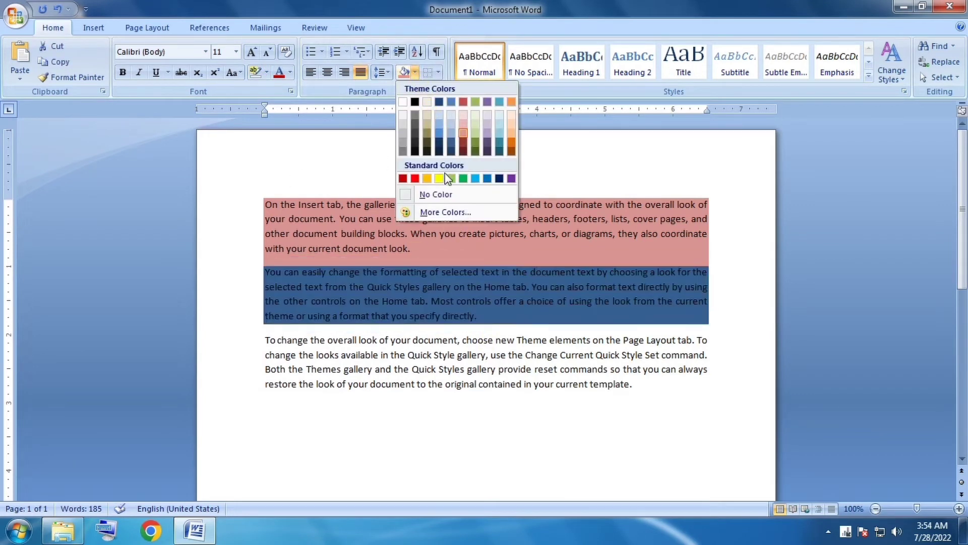
left_click(475, 133)
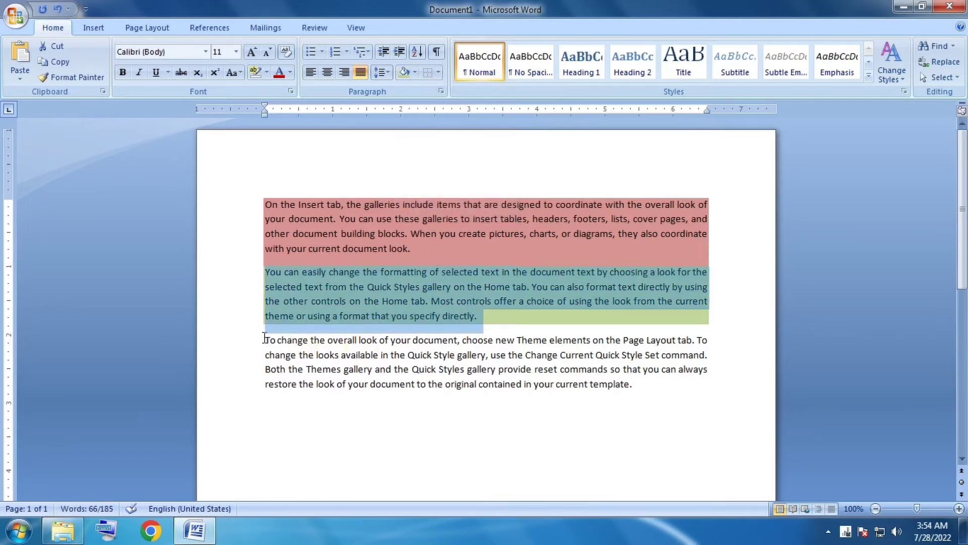
Shade the third paragraph purple
mouse_move(264, 339)
left_mouse_down()
mouse_move(383, 370)
mouse_move(647, 402)
left_mouse_up()
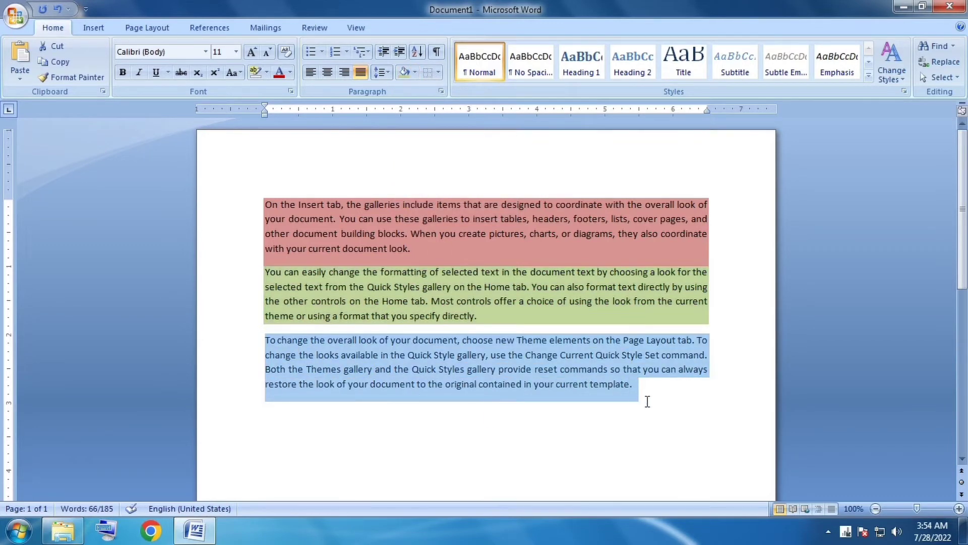
left_click(415, 72)
left_click(486, 132)
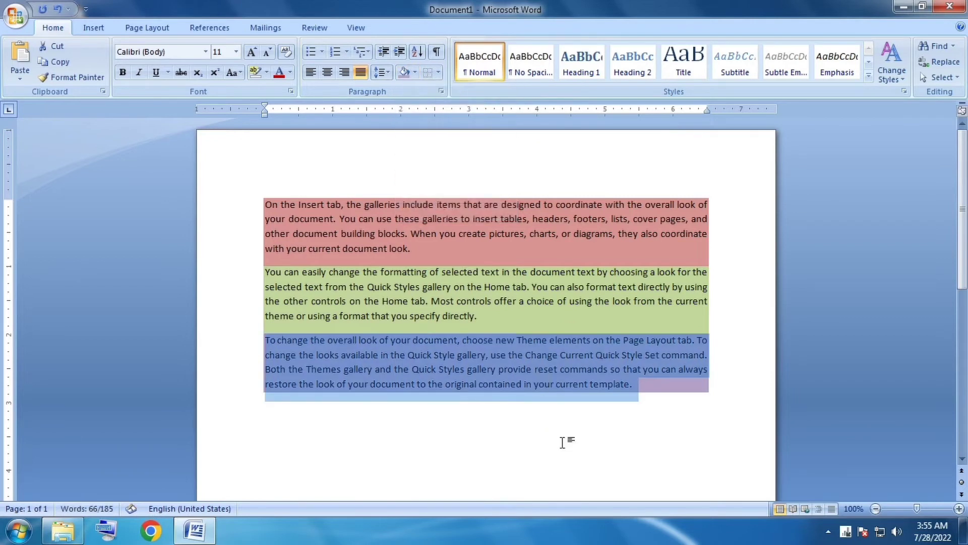
left_click(566, 439)
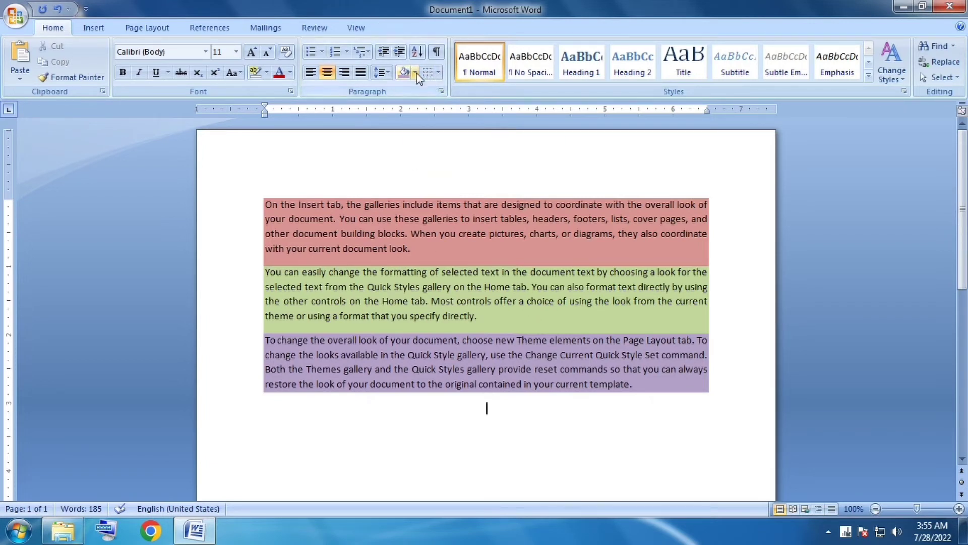
Set the shading of all three paragraphs back to No Color
mouse_move(265, 204)
left_mouse_down()
mouse_move(540, 242)
mouse_move(654, 389)
left_mouse_up()
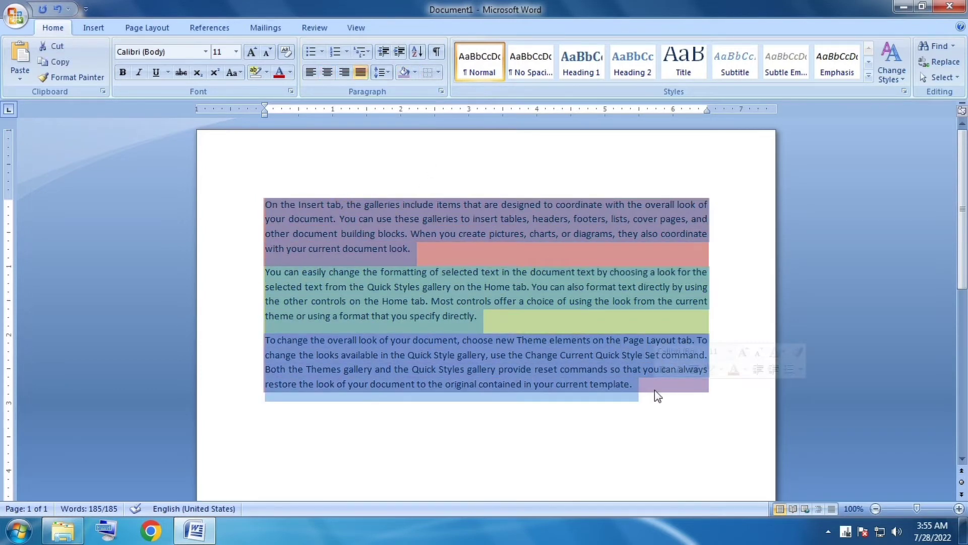
left_click(414, 73)
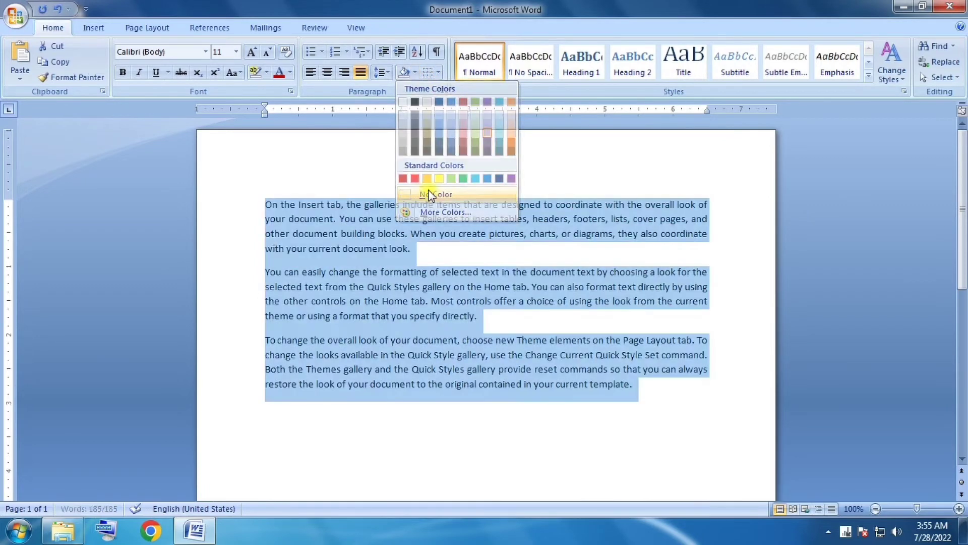
left_click(429, 195)
left_click(479, 252)
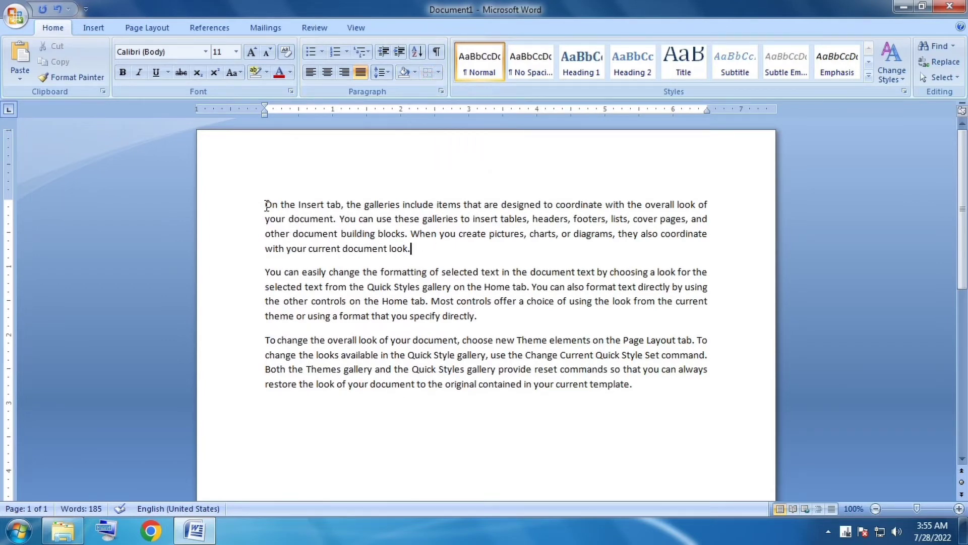
Apply a Bottom Border beneath the three selected paragraphs
mouse_move(264, 204)
left_mouse_down()
mouse_move(719, 368)
mouse_move(681, 384)
left_mouse_up()
left_click(671, 401)
left_click(438, 75)
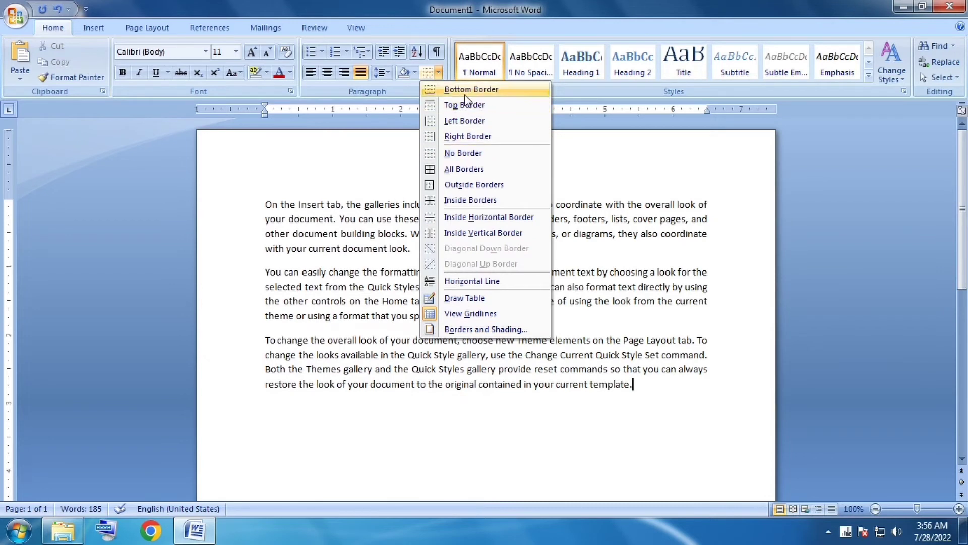
left_click(621, 199)
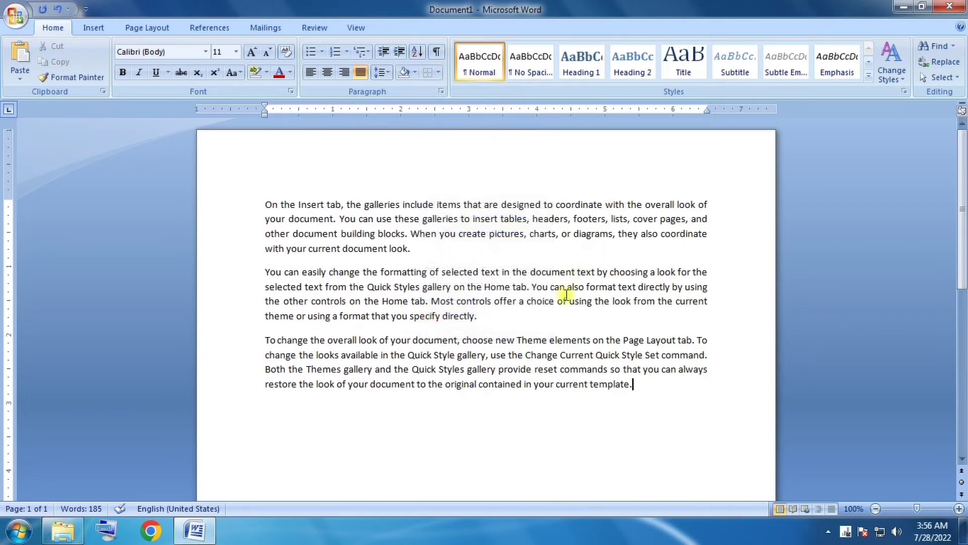
left_click_drag(265, 204, 619, 379)
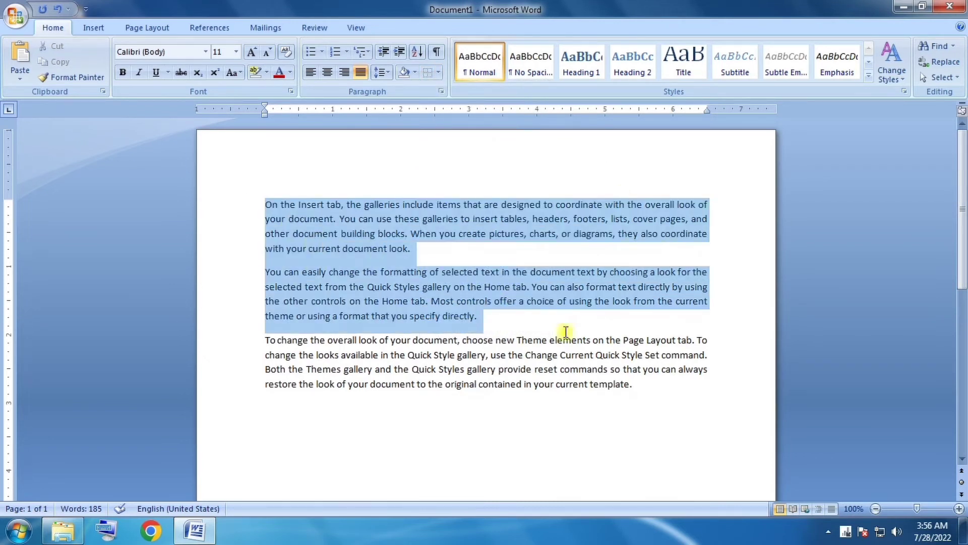
left_click(438, 72)
left_click(474, 92)
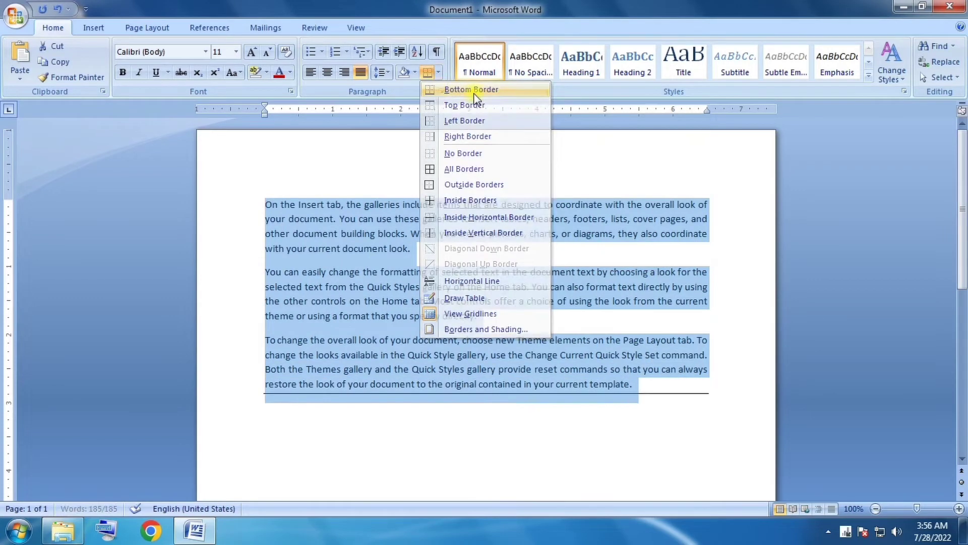
left_click(552, 256)
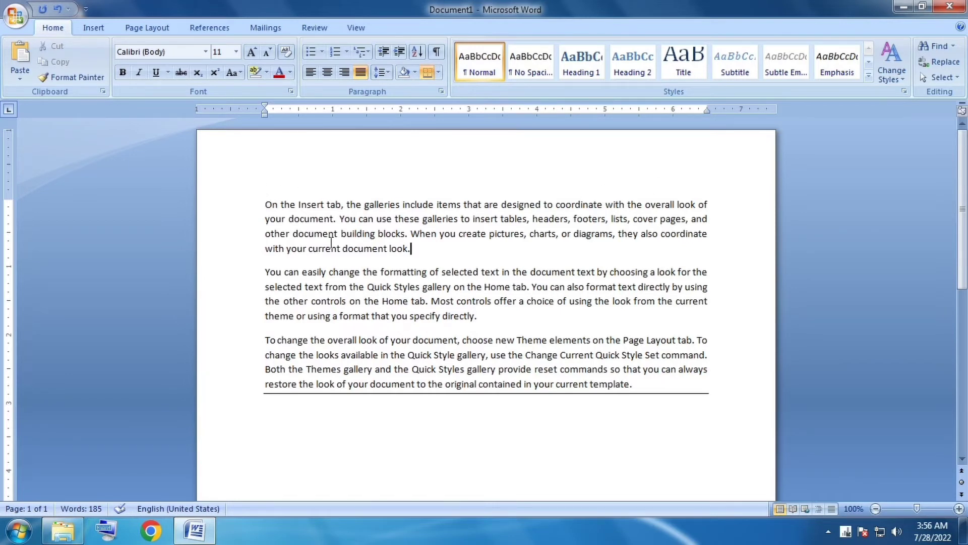
Add a Top Border above the paragraphs, keeping the existing bottom line
left_click_drag(261, 204, 639, 389)
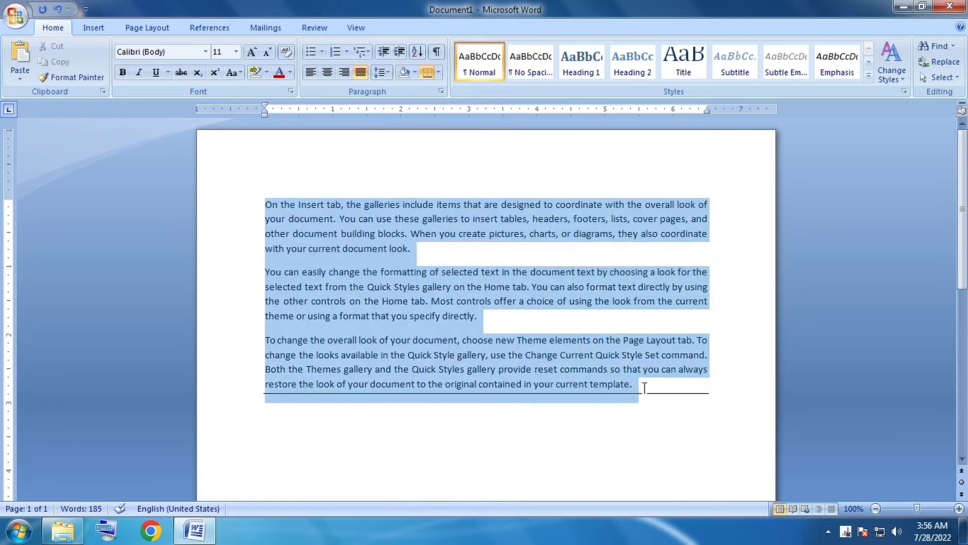
left_click(439, 72)
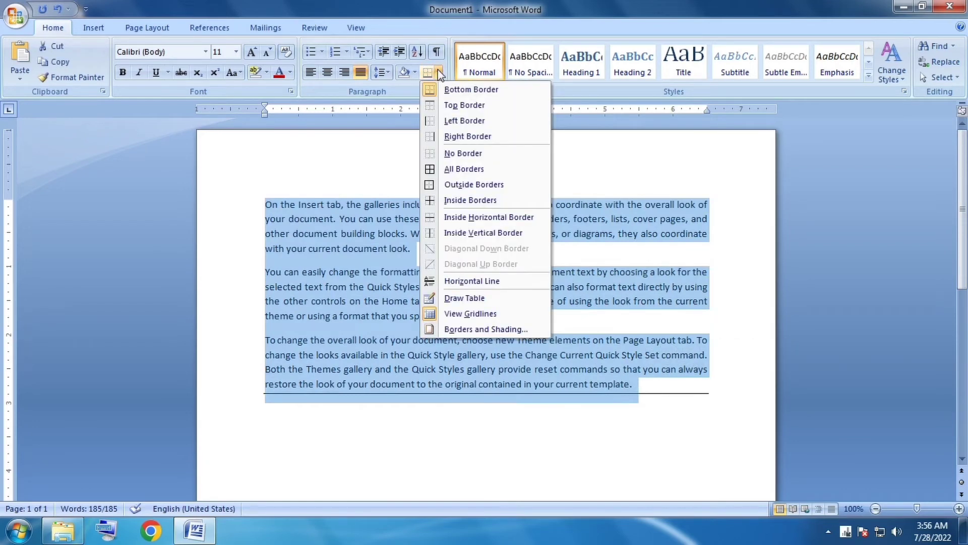
left_click(474, 106)
left_click(457, 302)
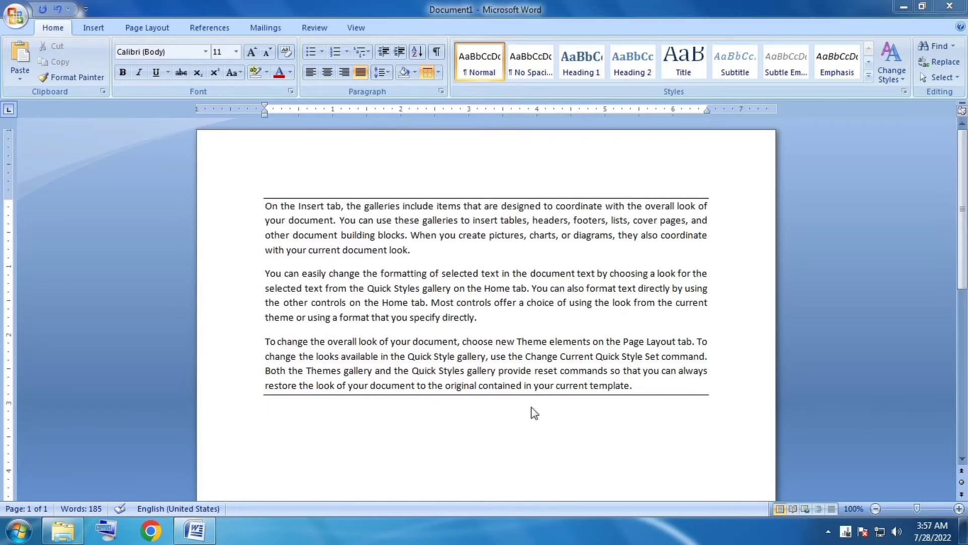
left_click(440, 76)
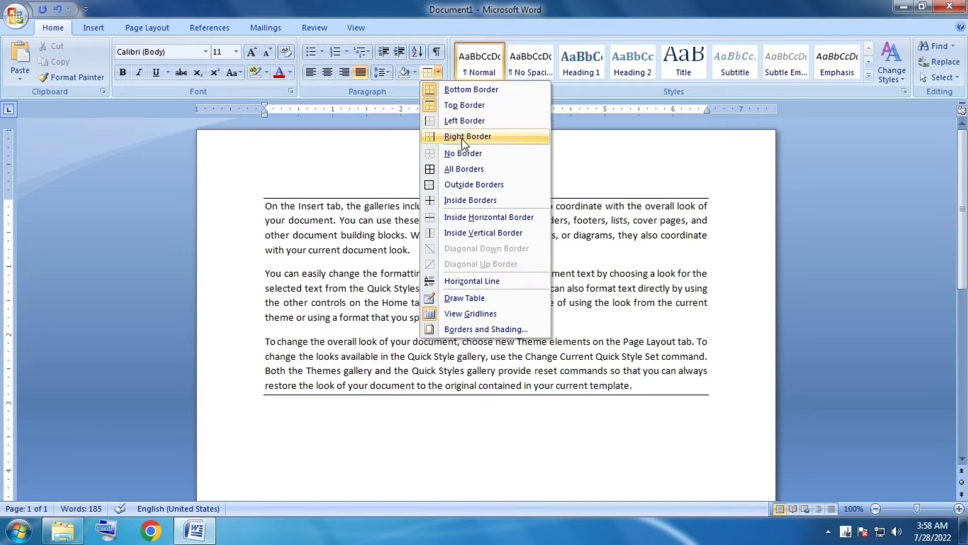
key("Escape")
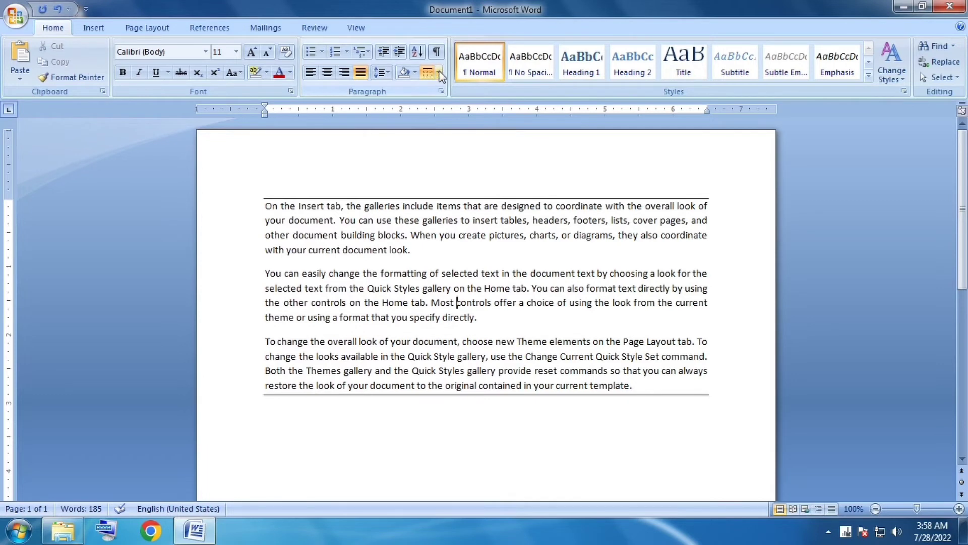
Apply Outside Borders so one box frames all three paragraphs
mouse_move(265, 205)
left_mouse_down()
mouse_move(663, 341)
mouse_move(667, 388)
left_mouse_up()
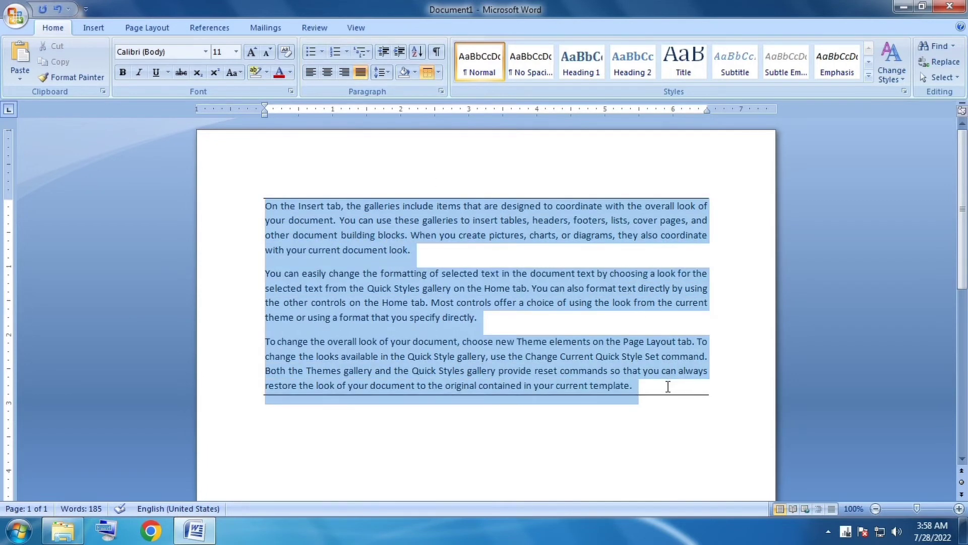
left_click(439, 73)
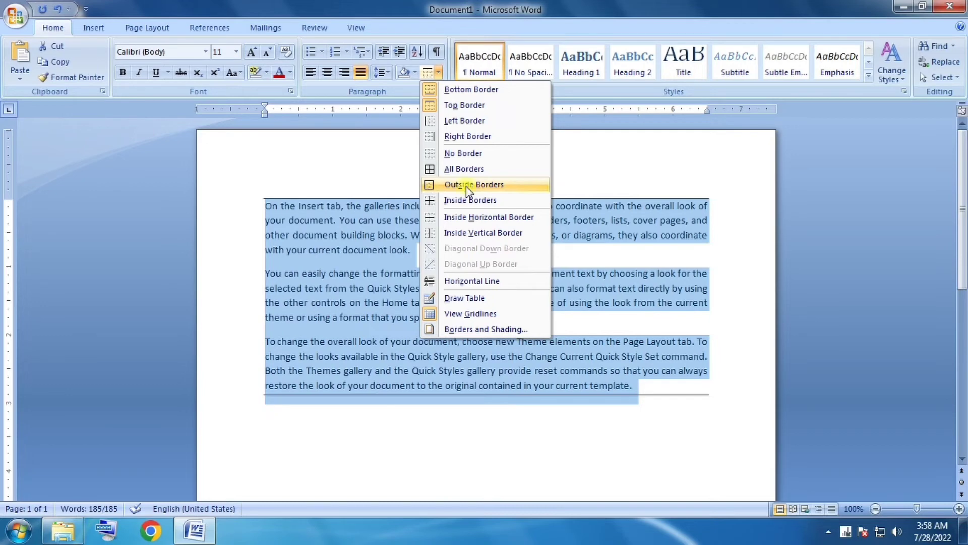
left_click(466, 186)
left_click(583, 409)
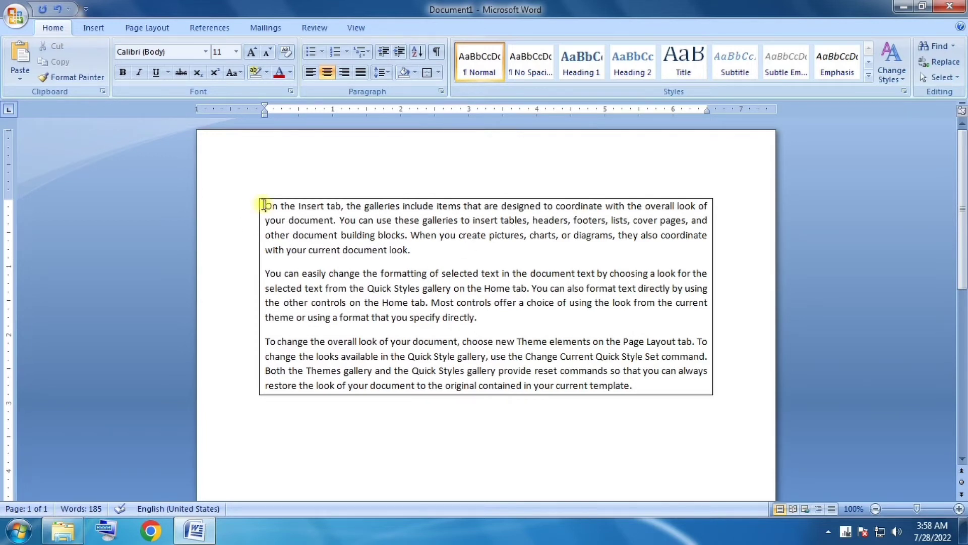
left_click_drag(263, 205, 641, 393)
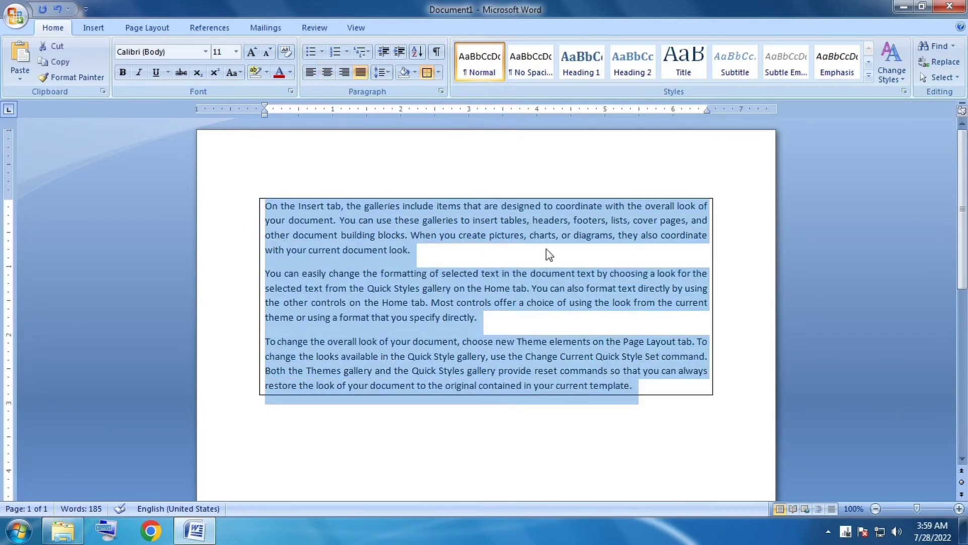
Remove every paragraph border with No Border
left_click(438, 72)
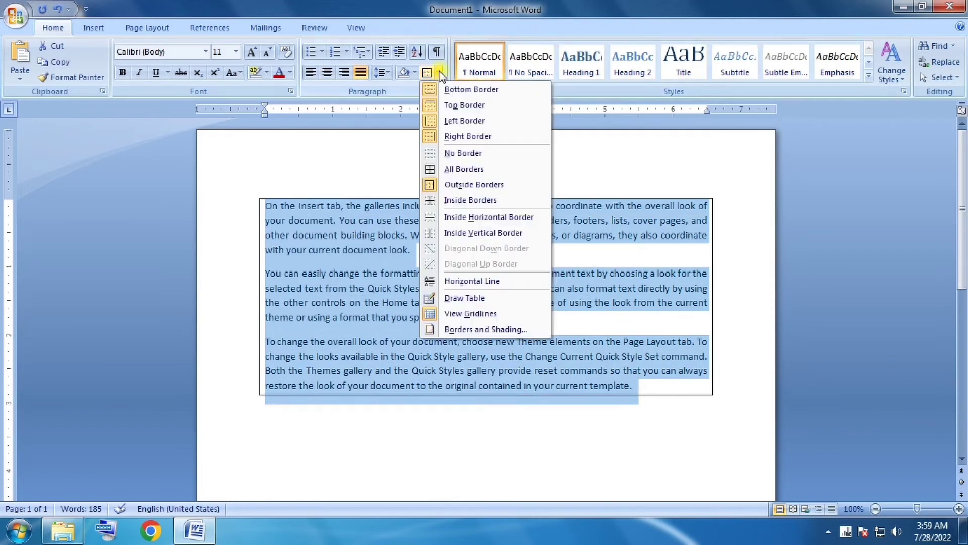
left_click(472, 153)
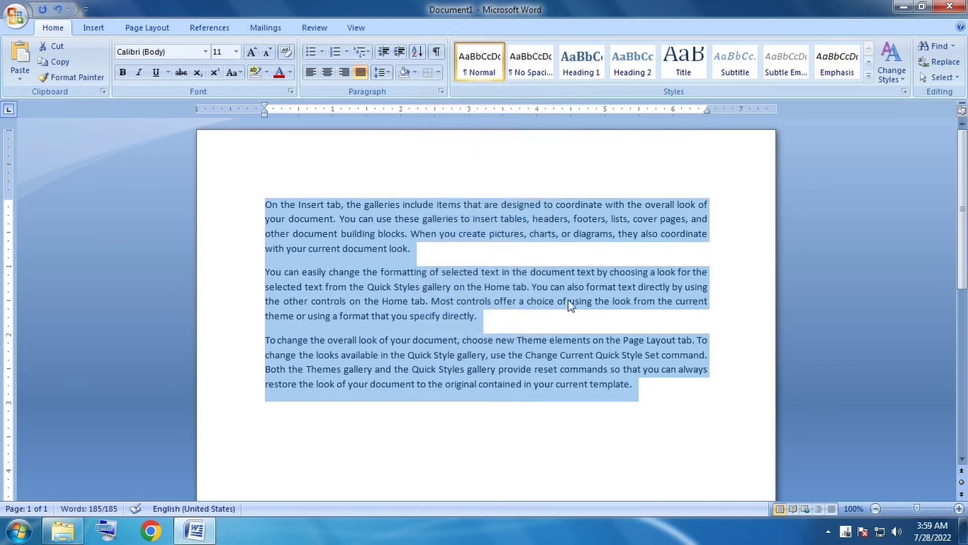
left_click(519, 413)
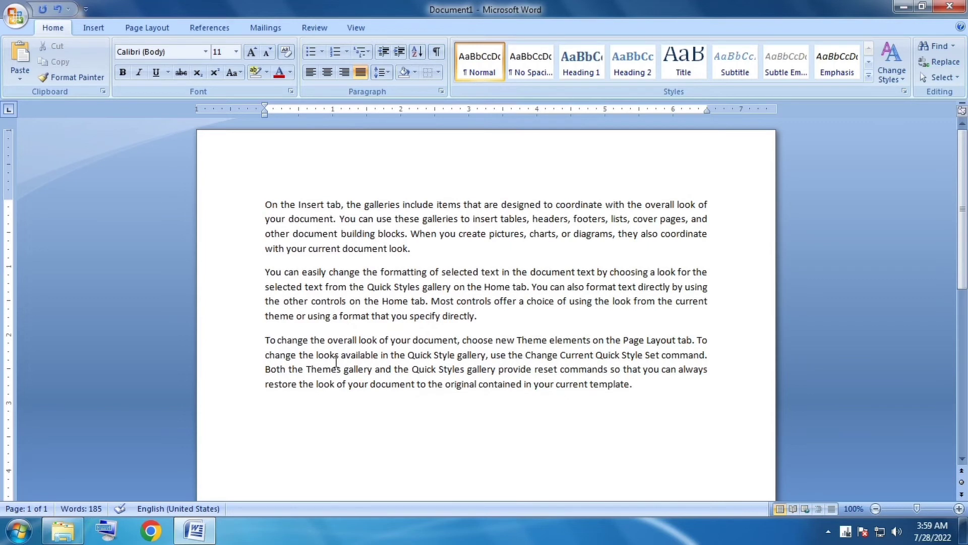
left_click(415, 316)
left_click(439, 72)
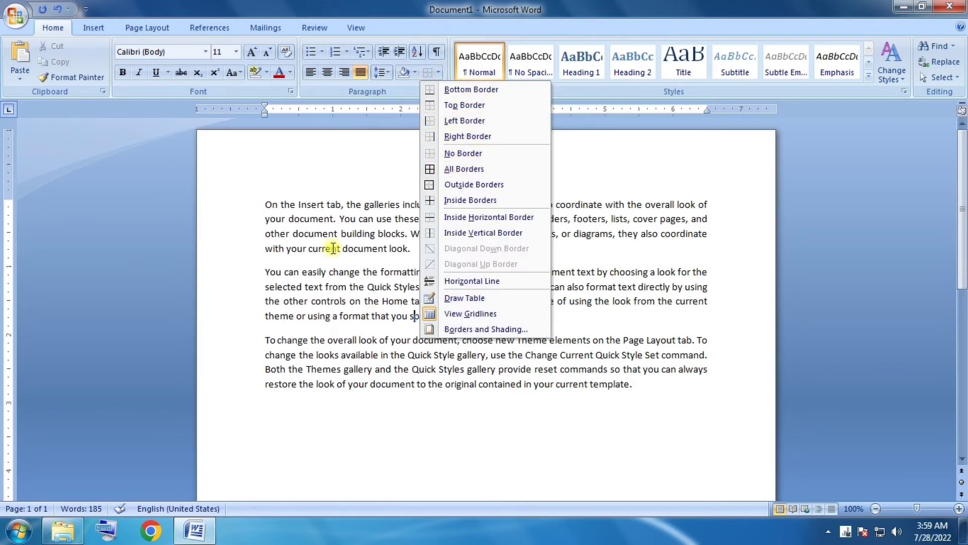
left_click(300, 243)
Apply All Borders so each of the three paragraphs sits in its own box
left_click_drag(265, 203, 644, 389)
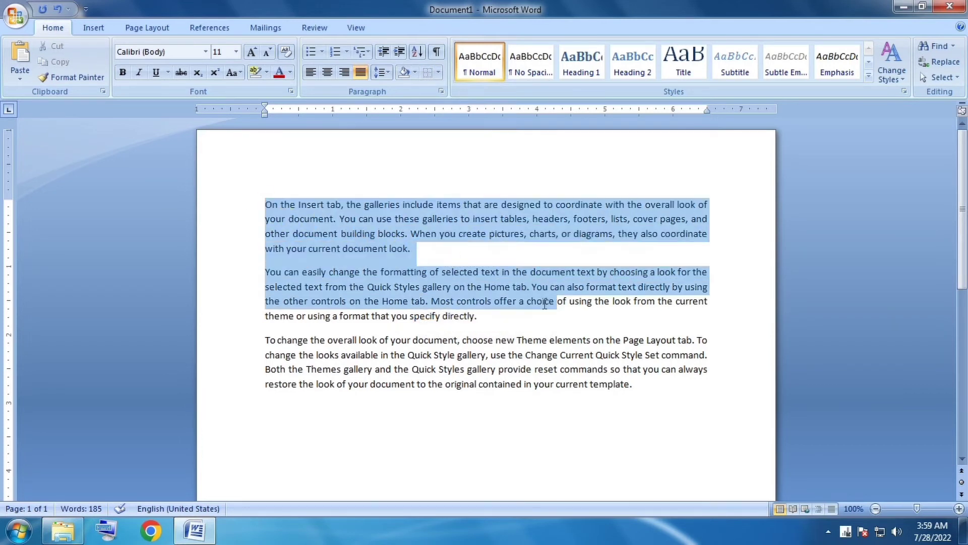
left_click(438, 72)
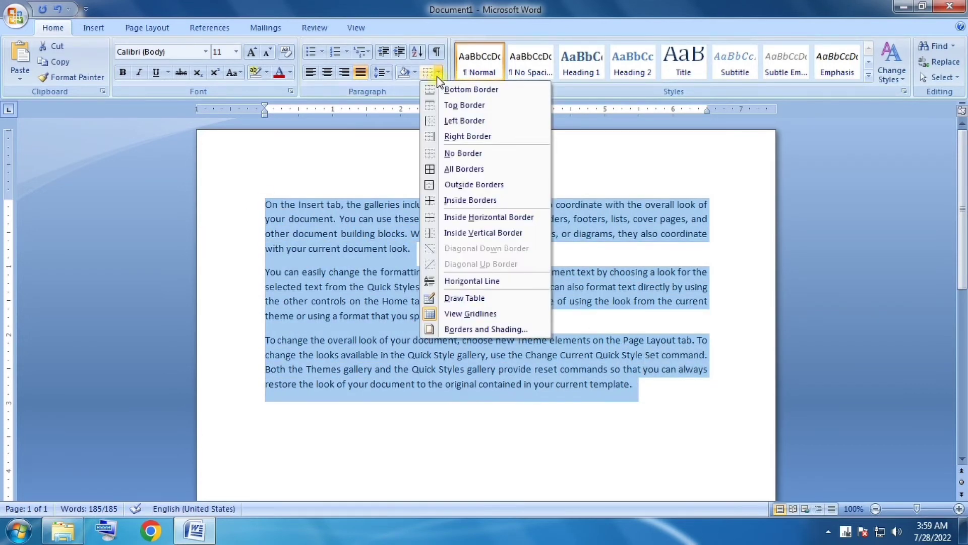
left_click(459, 171)
left_click(438, 240)
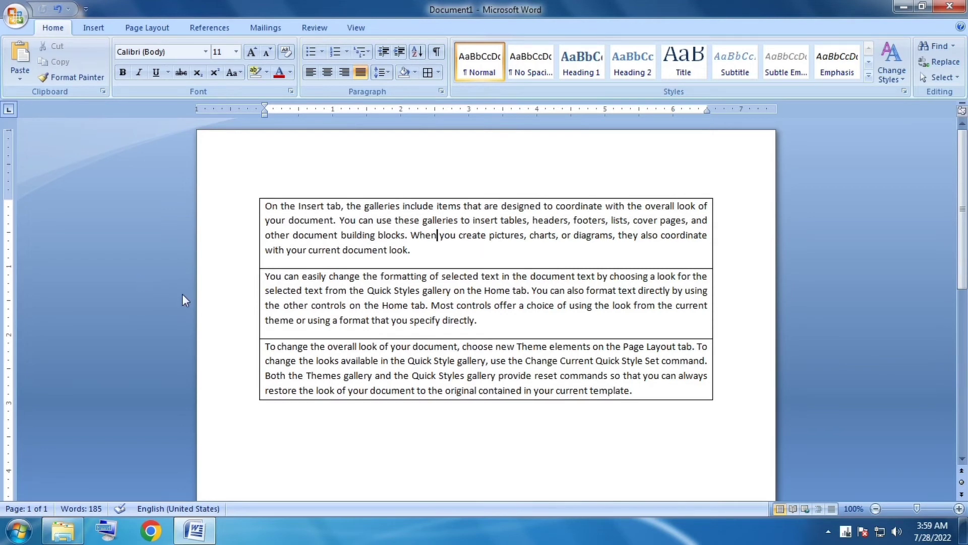
left_click(438, 72)
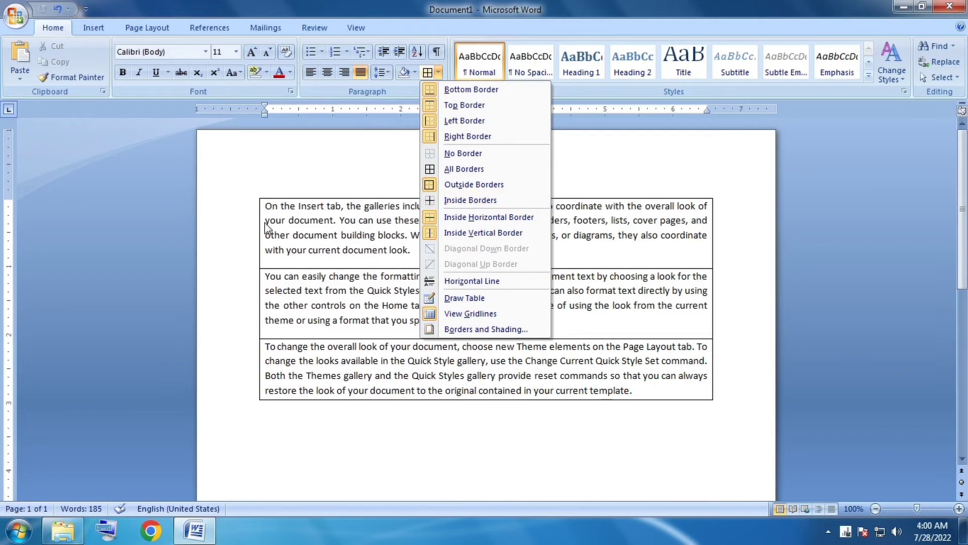
left_click(617, 363)
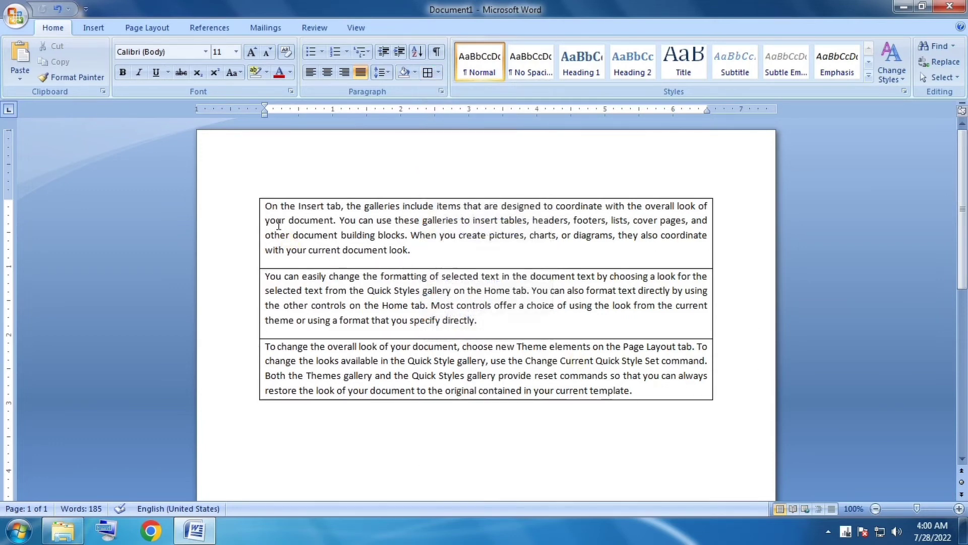
Clear the borders, then add Inside Borders between the three paragraphs
left_click_drag(262, 205, 676, 398)
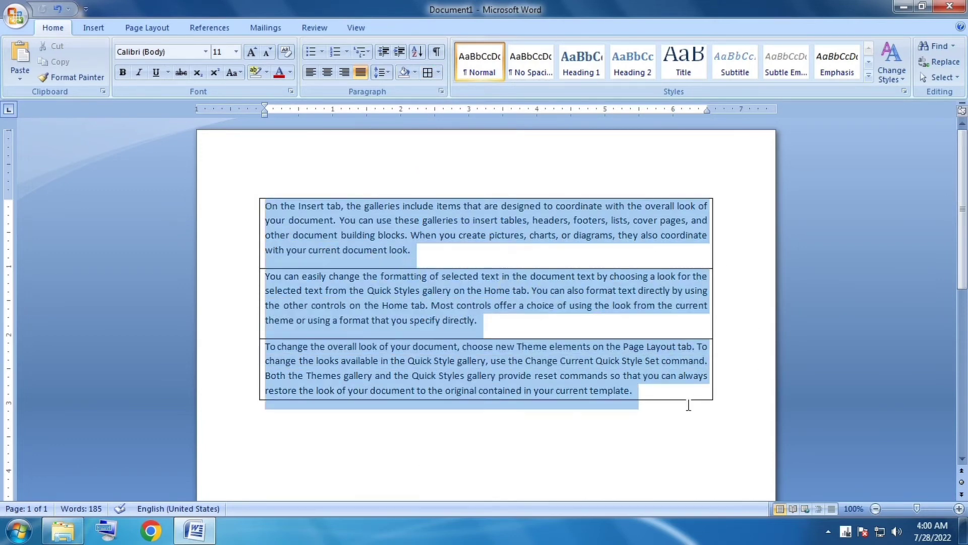
left_click(438, 72)
left_click(459, 153)
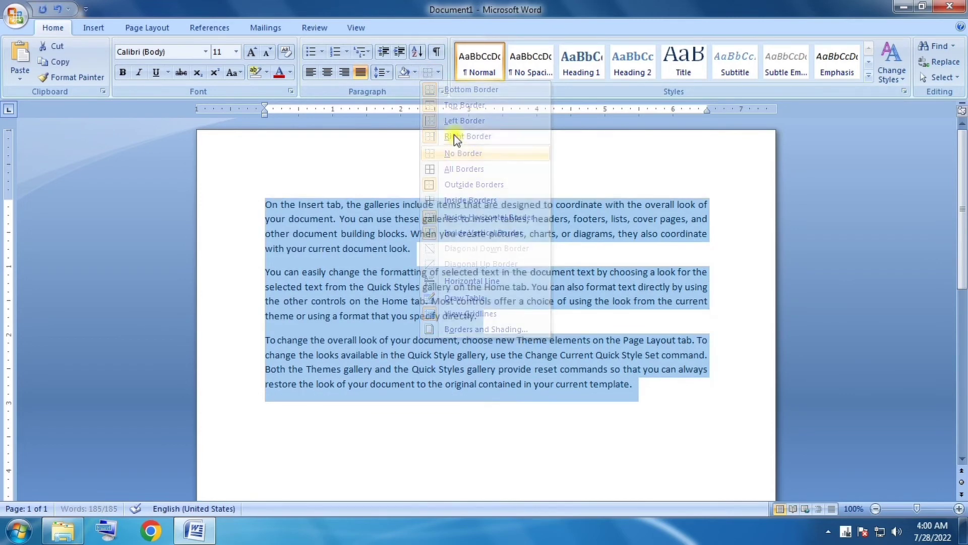
left_click(440, 72)
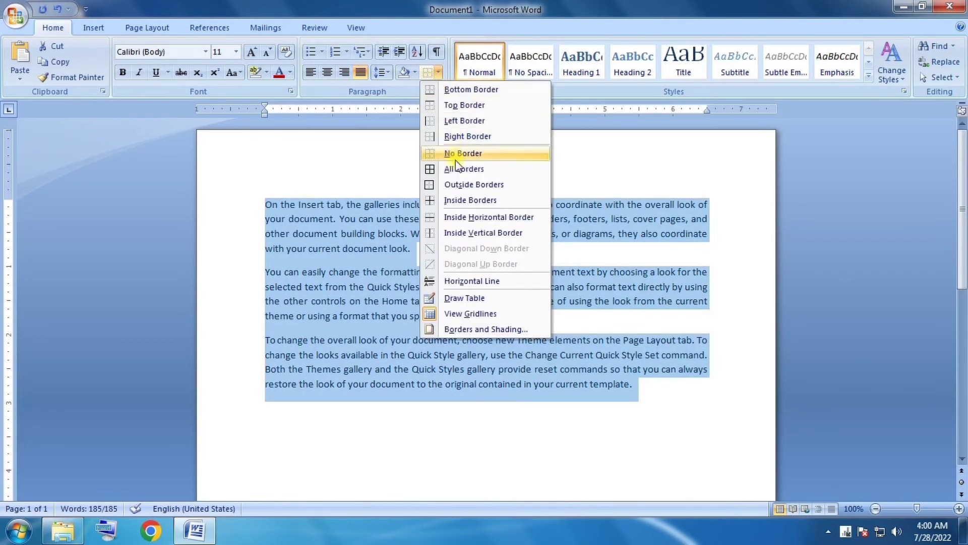
left_click(462, 201)
left_click(543, 259)
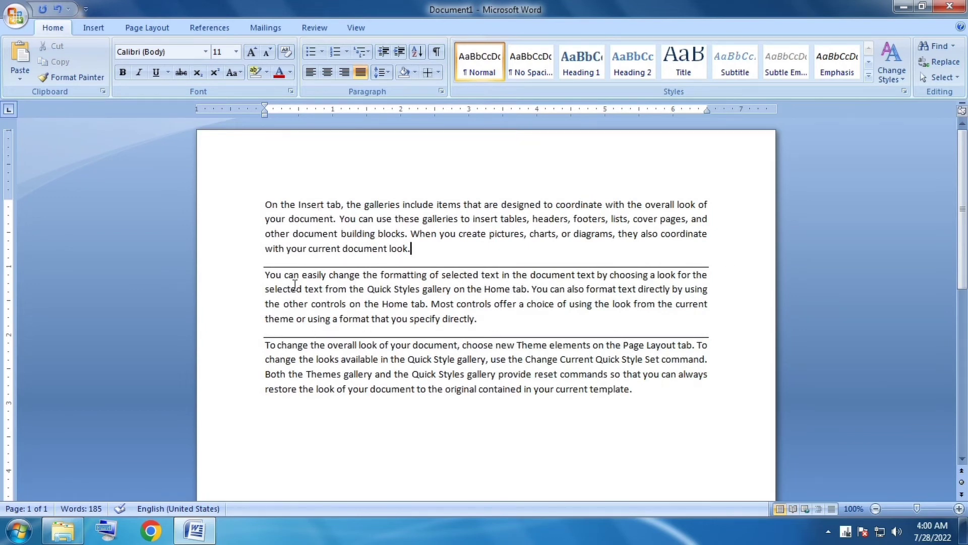
Remove the lines between paragraphs with No Border
left_click(438, 72)
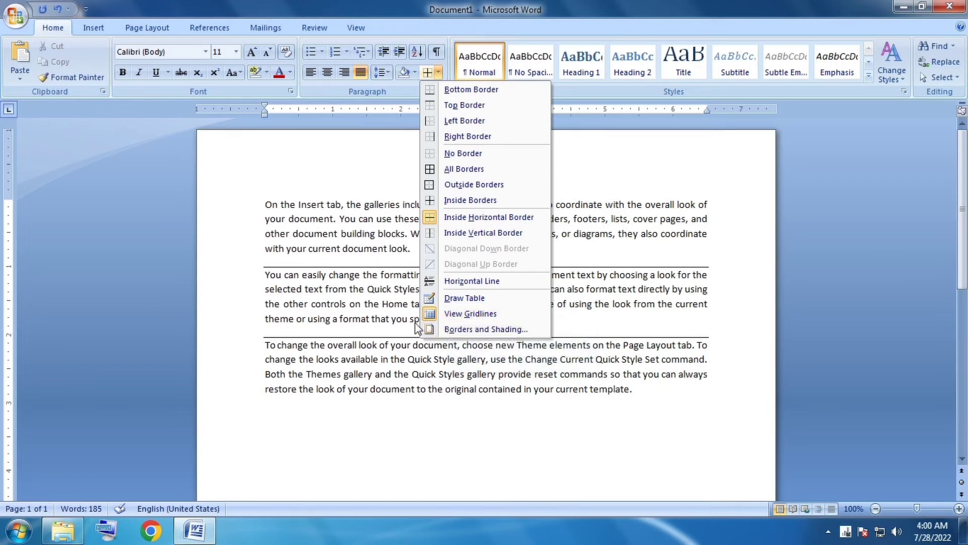
left_click(463, 153)
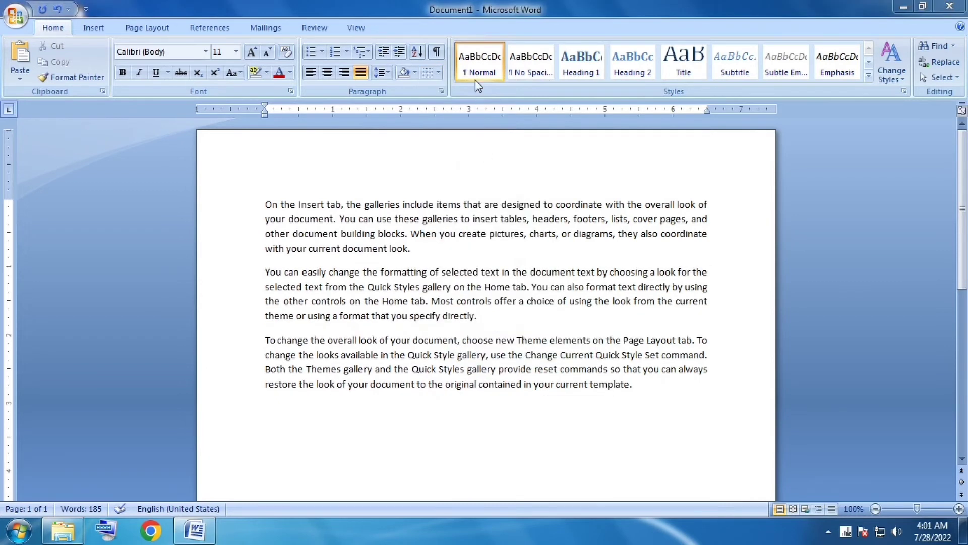
left_click(437, 73)
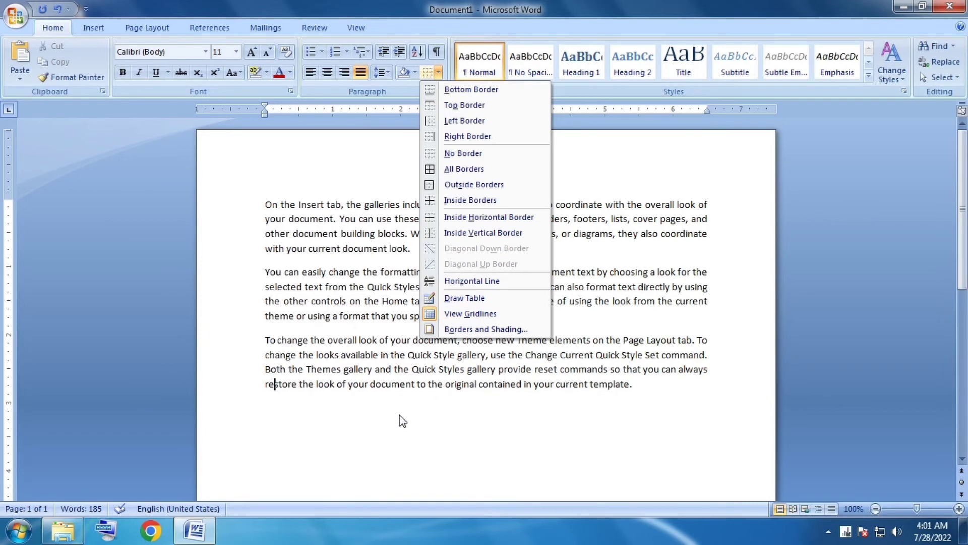
Start a new left-aligned empty line below the third paragraph
double_click(355, 400)
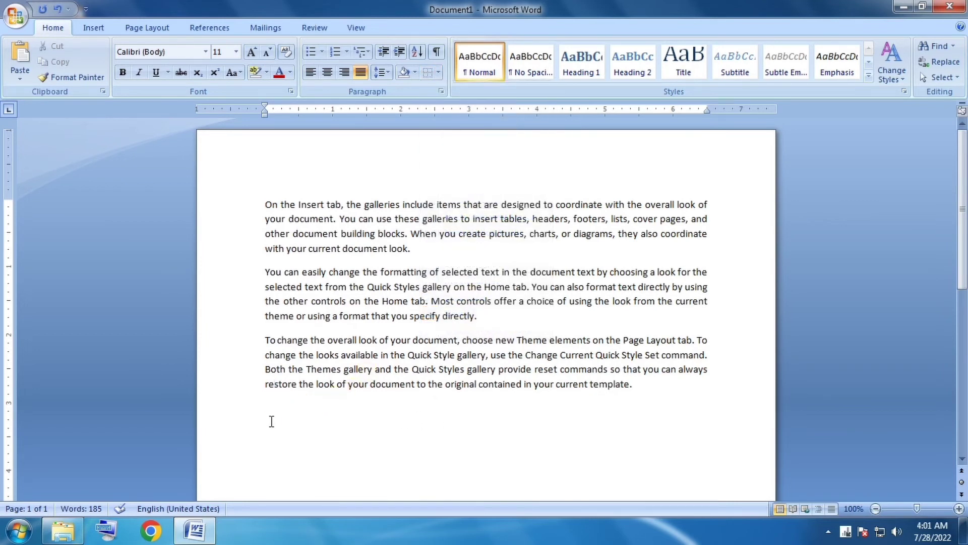
left_click(310, 72)
key("Return")
key("BackSpace")
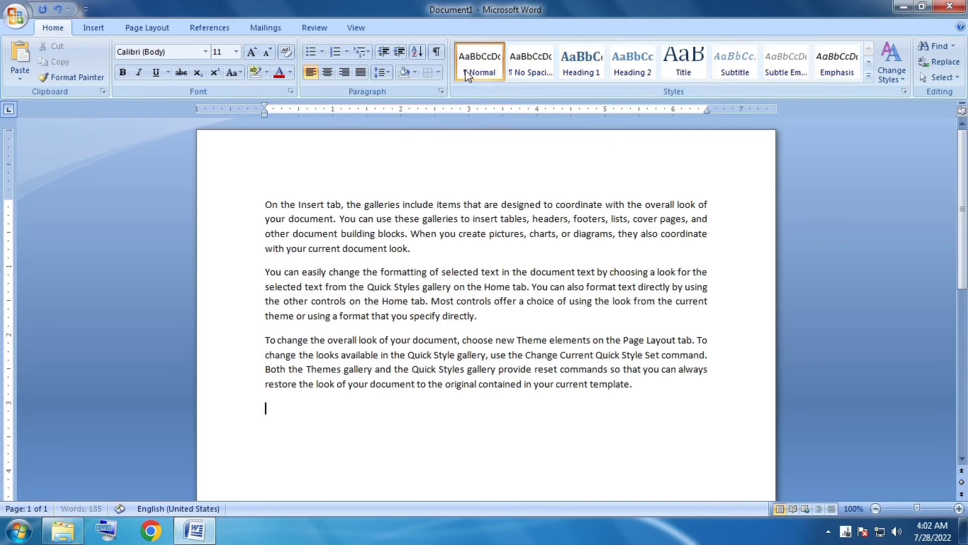
Insert a horizontal line from the Borders list and select it
left_click(439, 73)
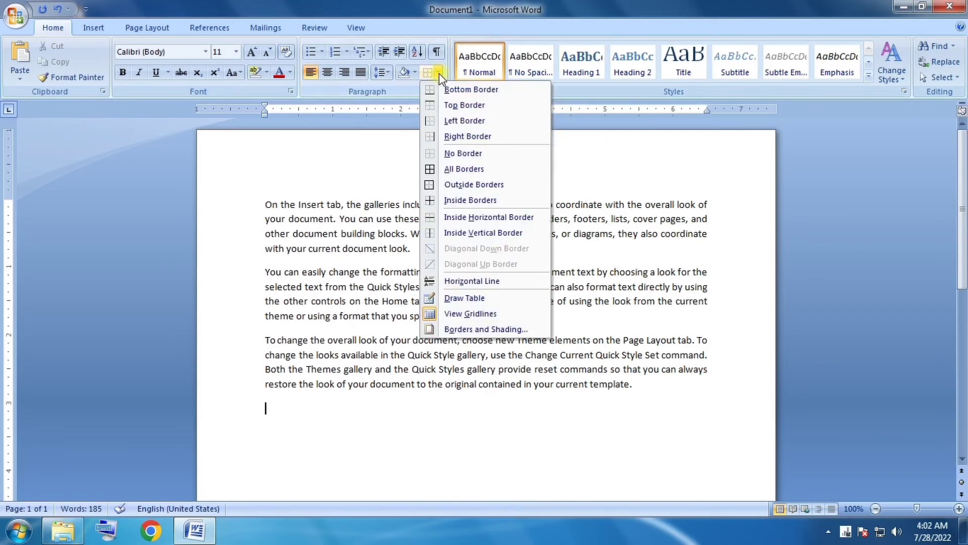
left_click(470, 281)
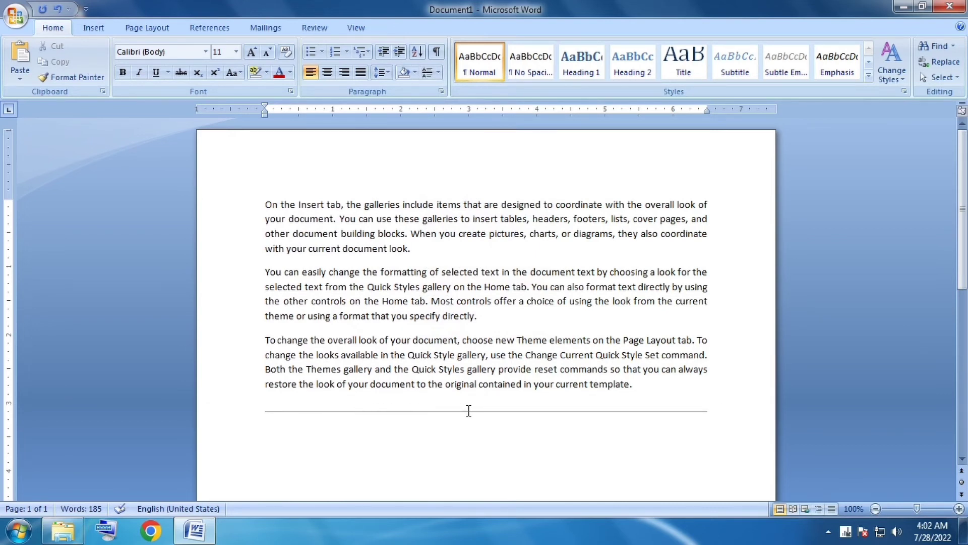
left_click(469, 411)
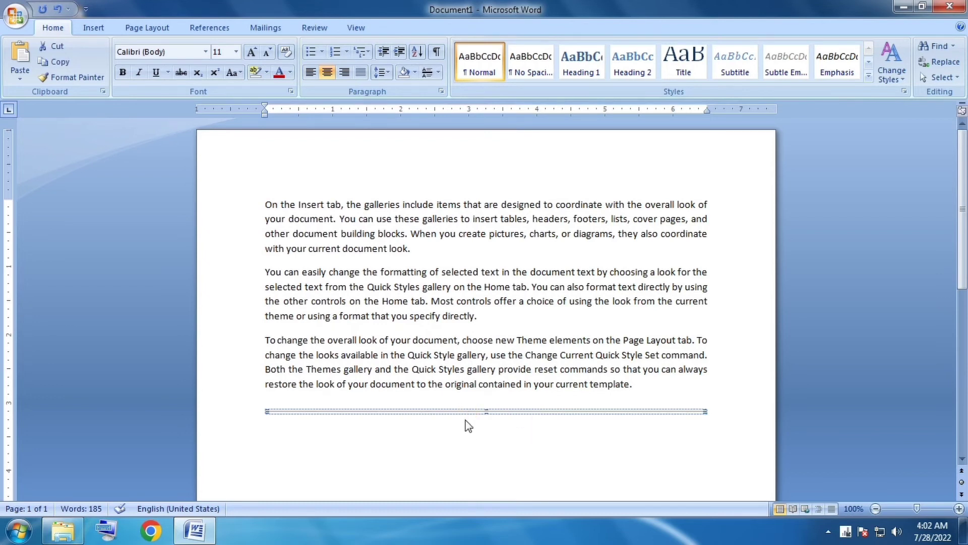
Format the horizontal line as 4 pt high, solid dark red, width kept in Percent
right_click(514, 414)
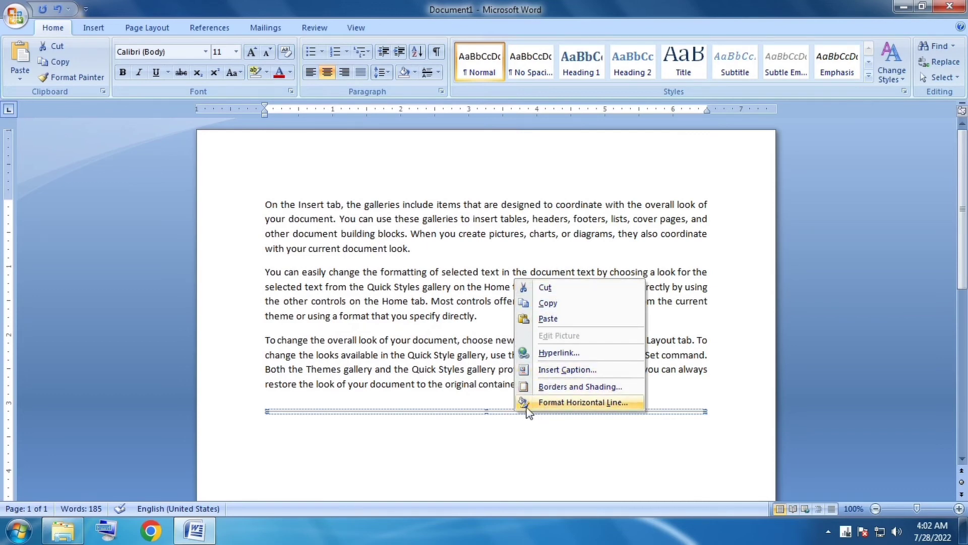
left_click(611, 406)
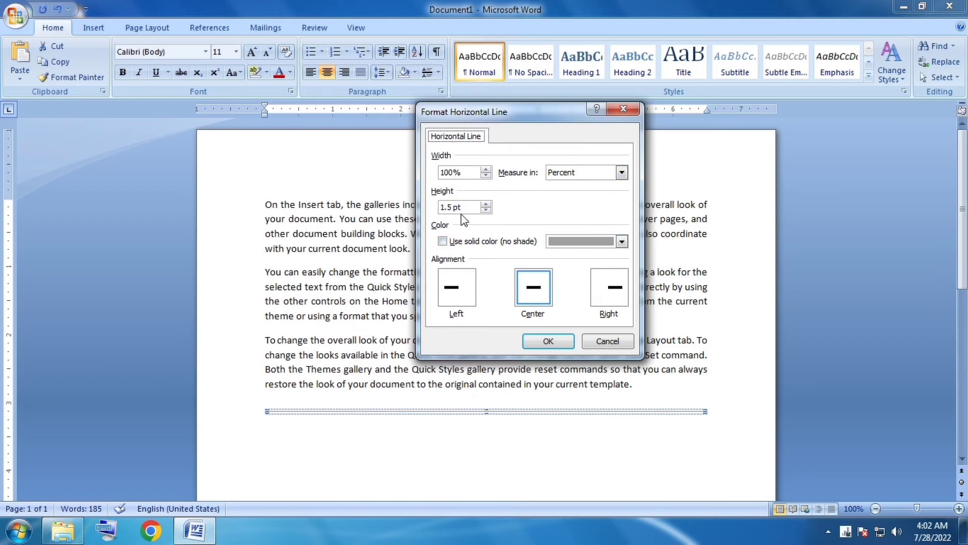
left_click(485, 204)
left_click(622, 241)
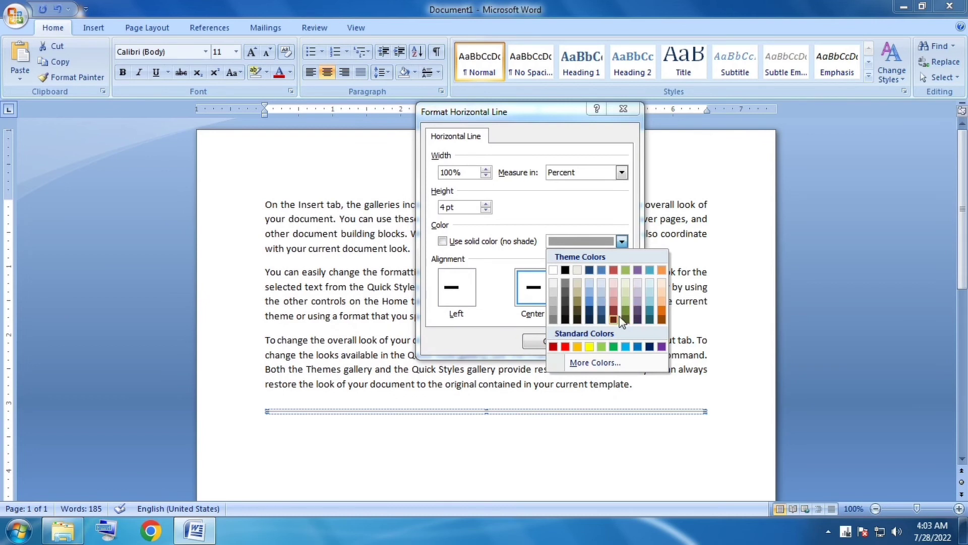
left_click(553, 346)
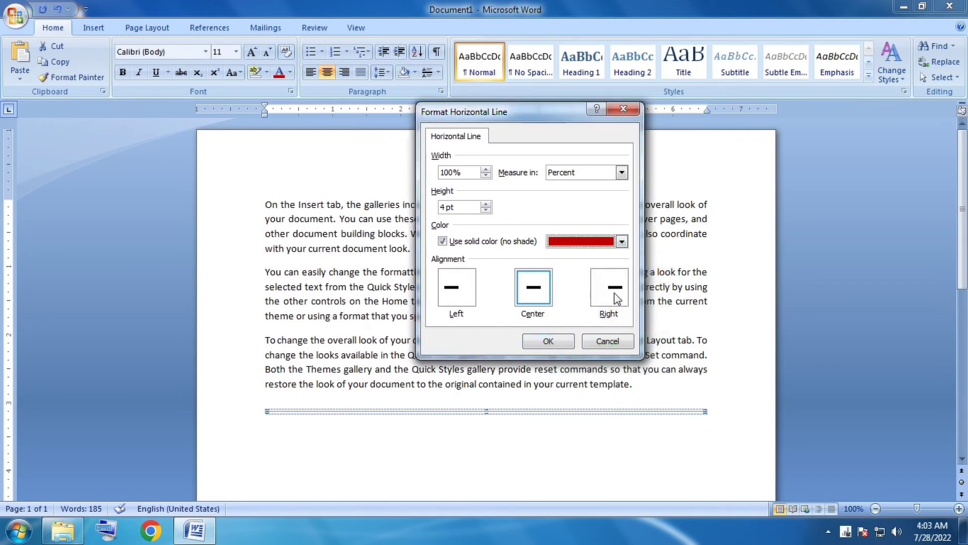
left_click(622, 172)
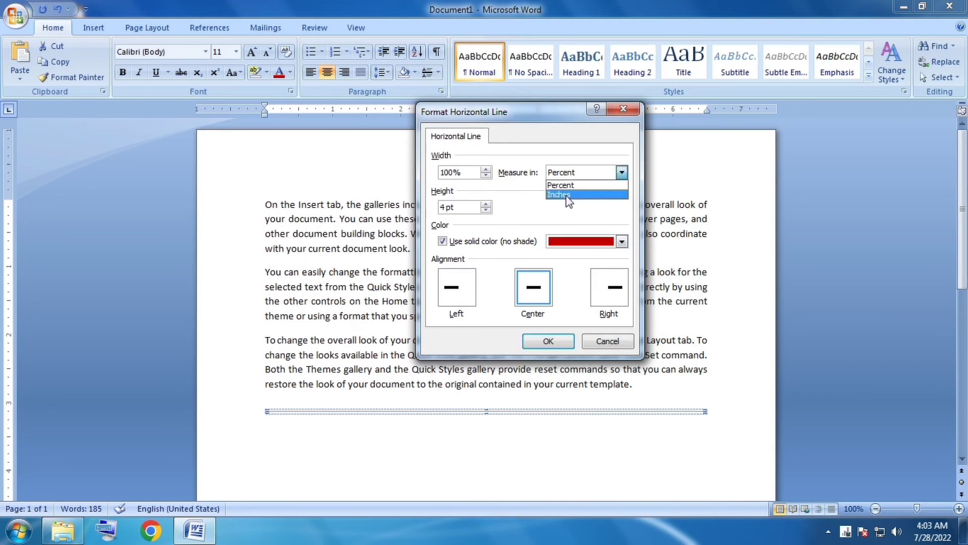
left_click(622, 173)
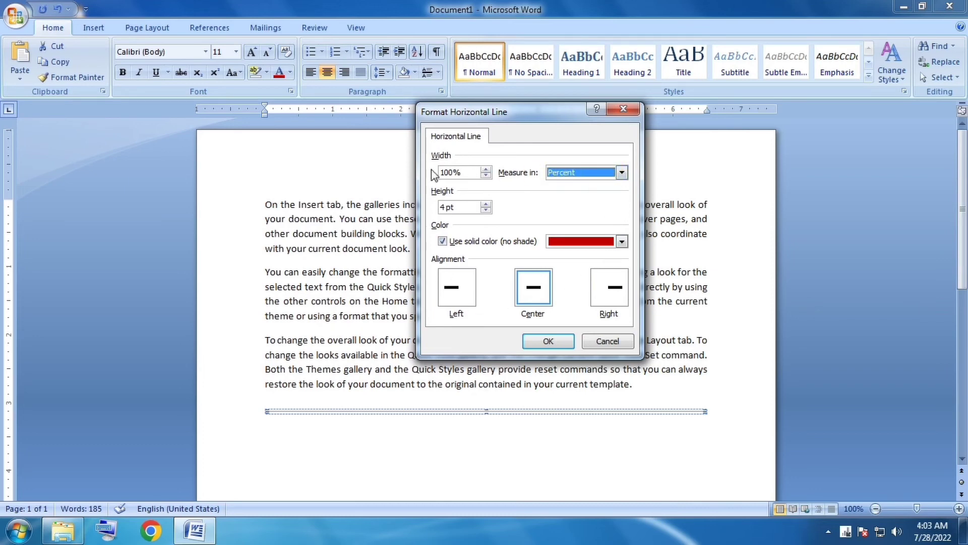
left_click(547, 340)
Select the red horizontal line and delete it, leaving an empty line
left_click(344, 414)
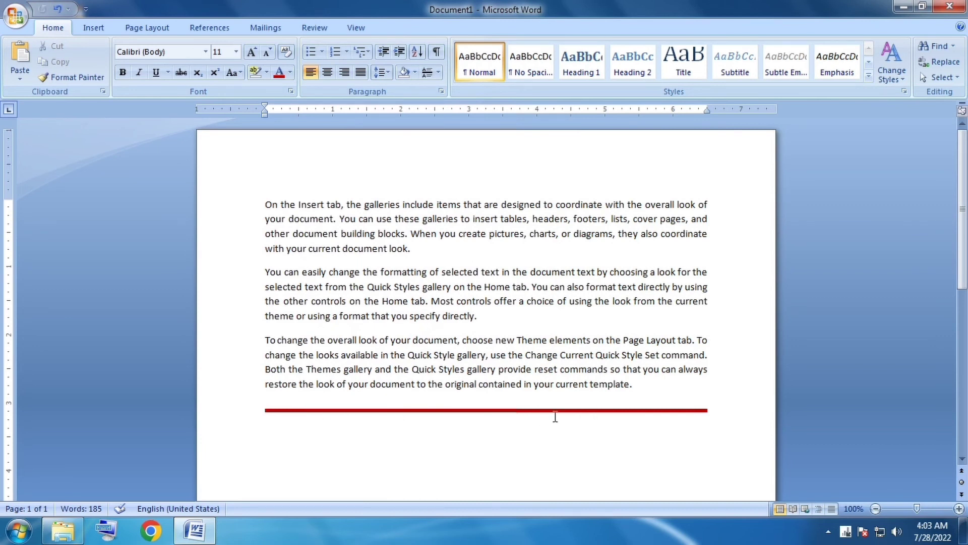
left_click(471, 432)
left_click(476, 410)
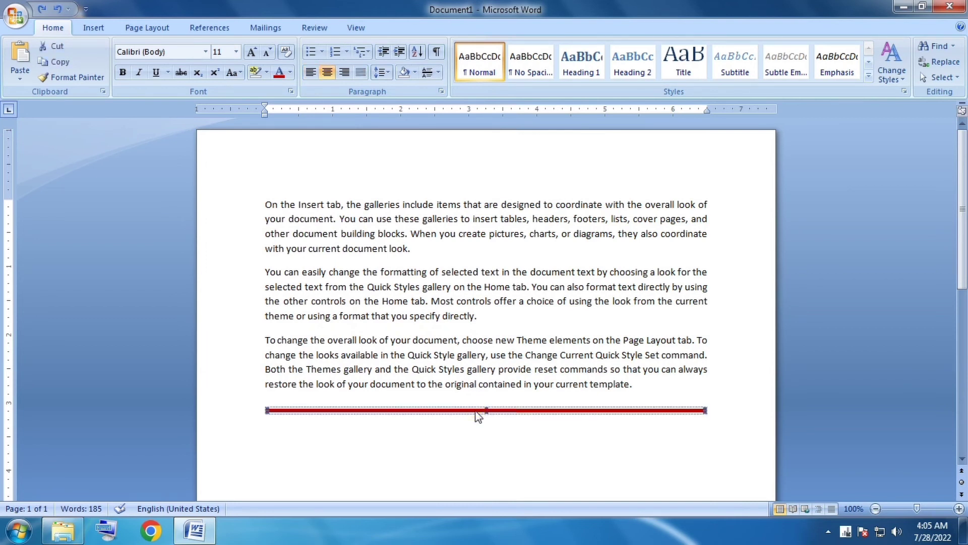
key("Delete")
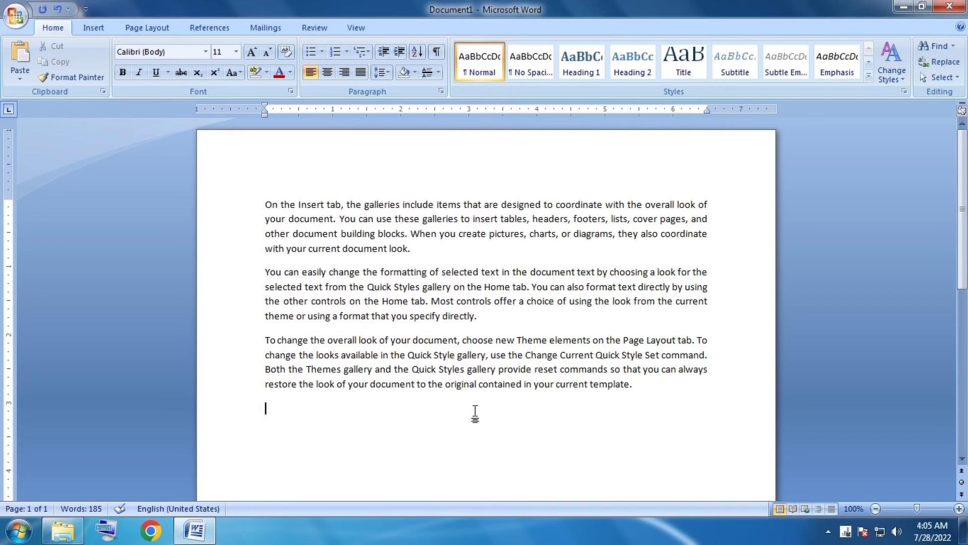